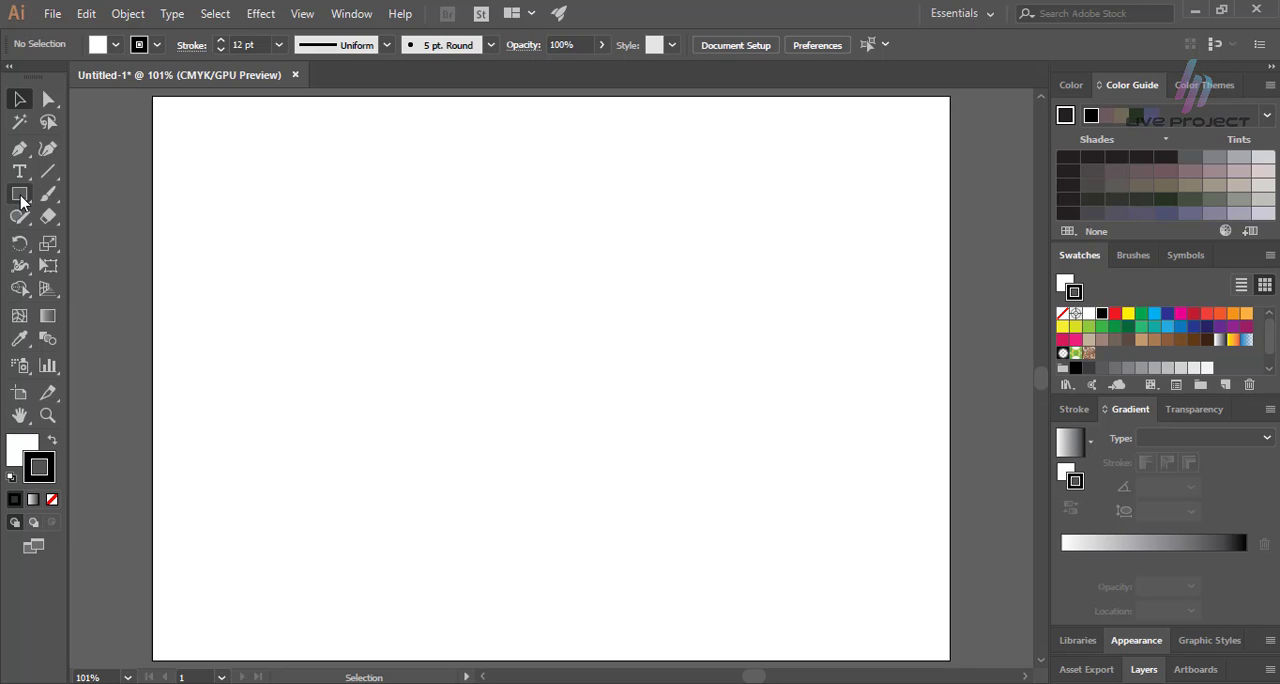
# Draw a freehand, nearly square rectangle in the left half of the artboard with the Rectangle tool.
pyautogui.click(20, 195)
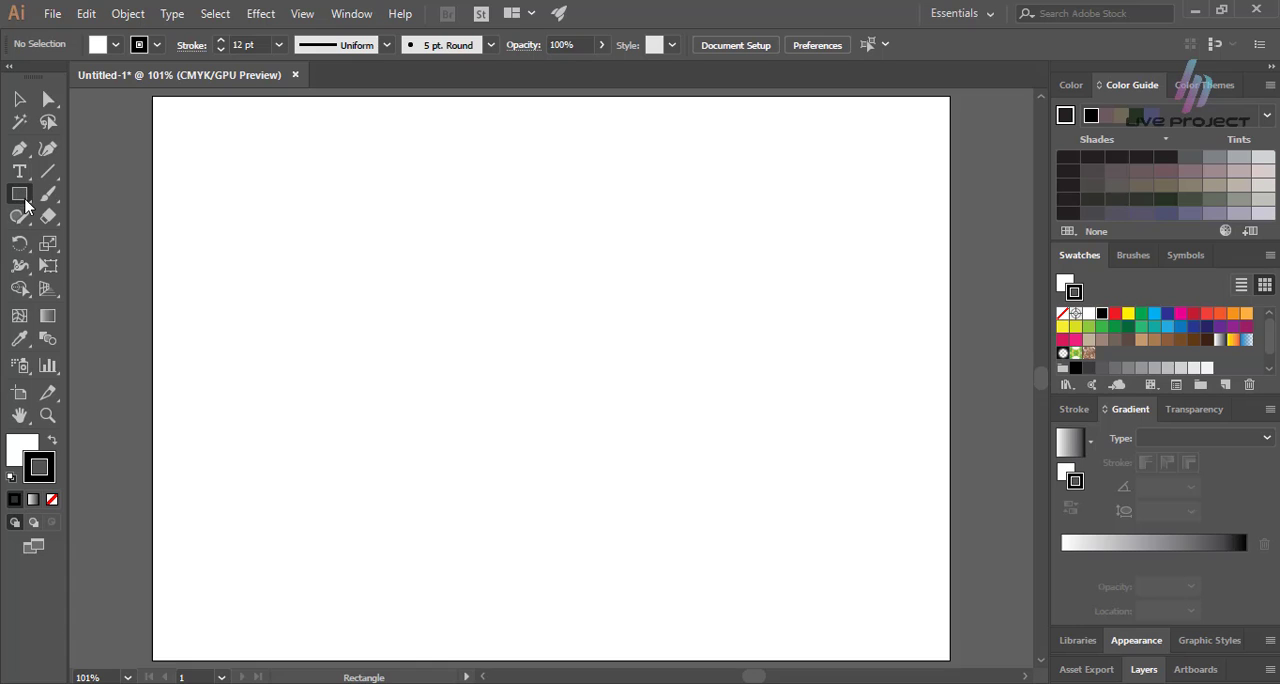
pyautogui.press('v')
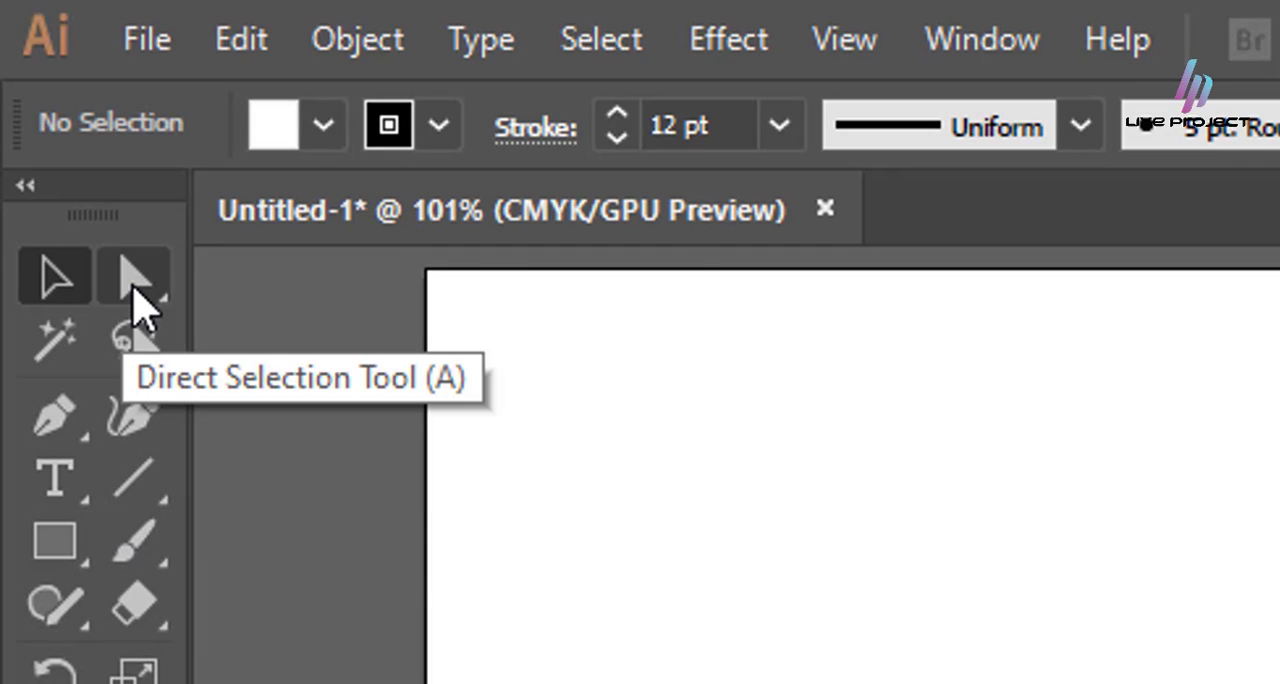
pyautogui.click(140, 310)
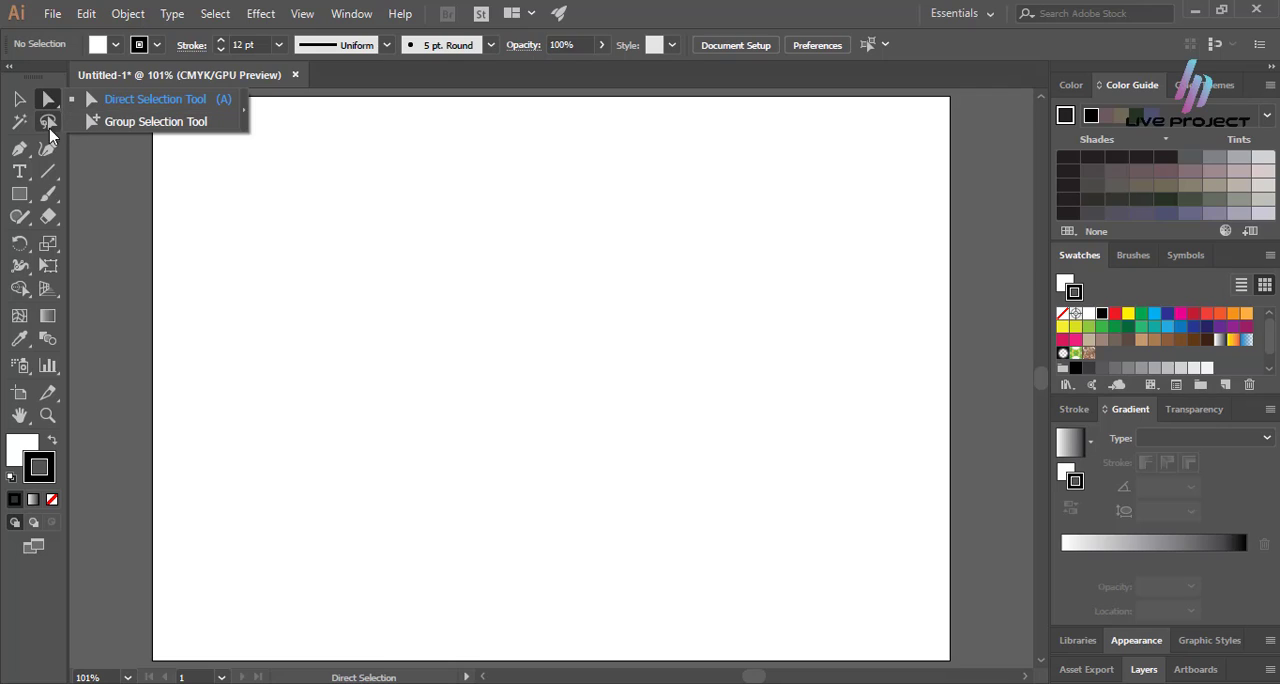
pyautogui.click(20, 197)
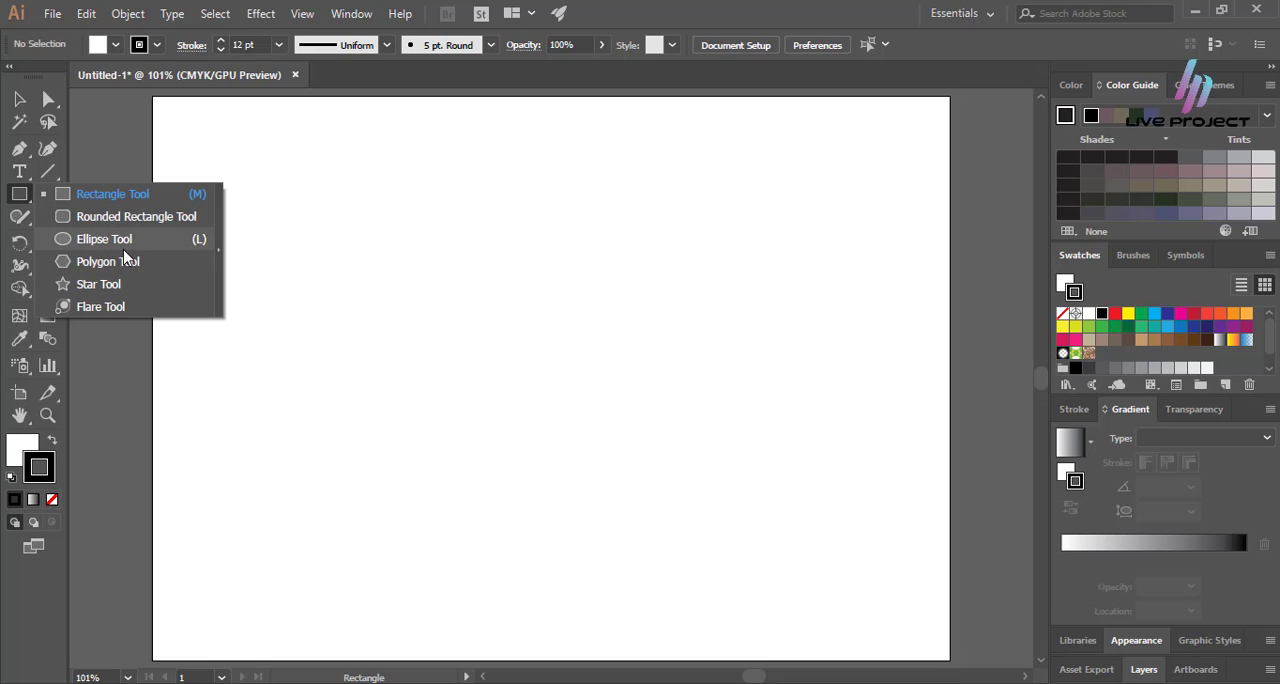
pyautogui.click(117, 194)
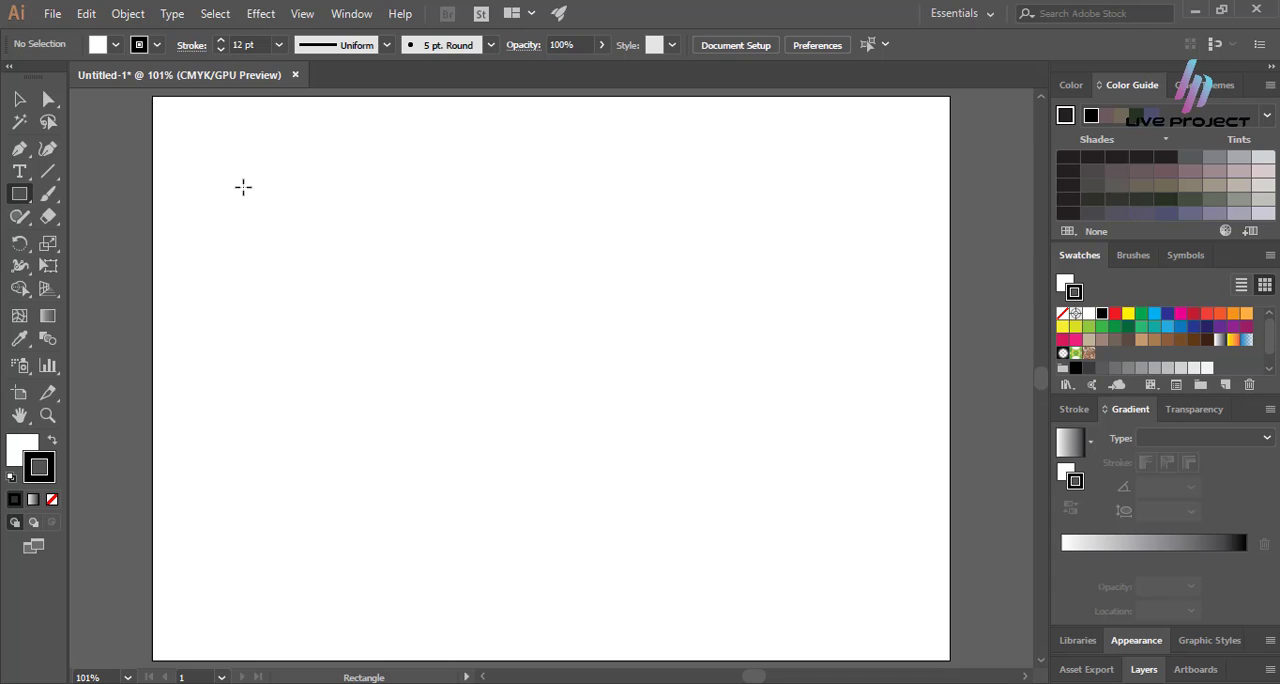
pyautogui.moveTo(243, 187)
pyautogui.mouseDown()
pyautogui.moveTo(276, 257)
pyautogui.moveTo(531, 402)
pyautogui.moveTo(594, 480)
pyautogui.moveTo(557, 500)
pyautogui.moveTo(575, 502)
pyautogui.mouseUp()
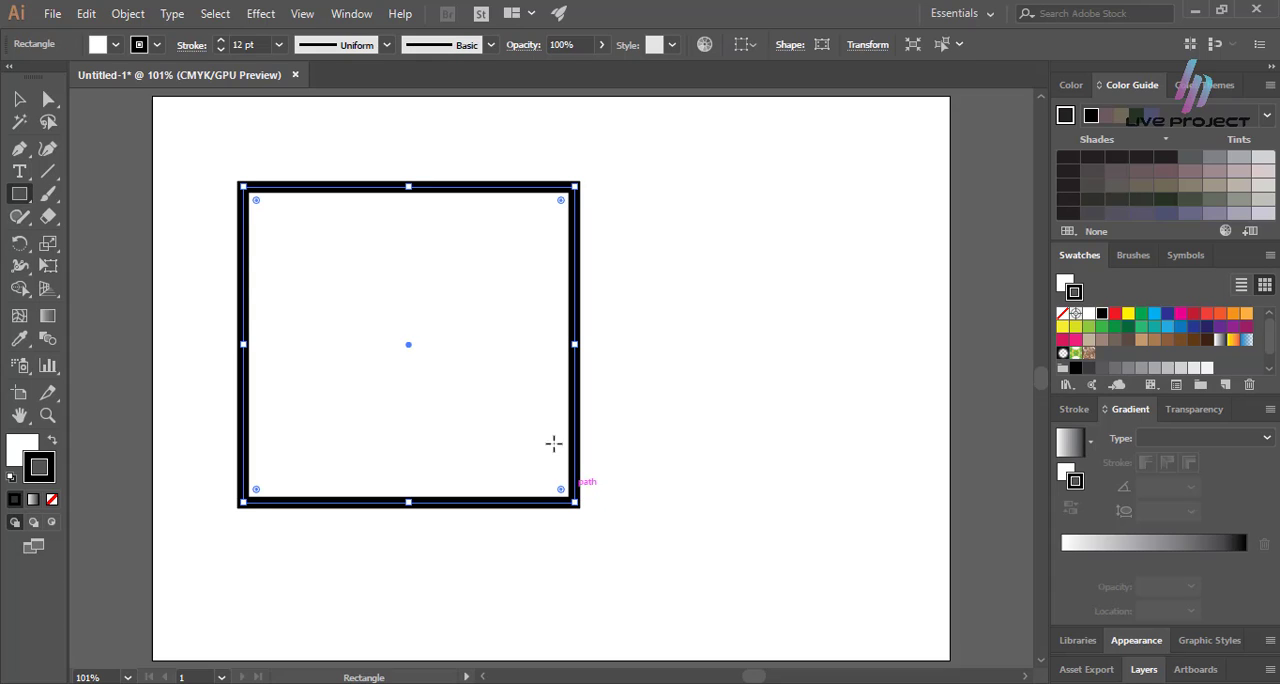
pyautogui.press('v')
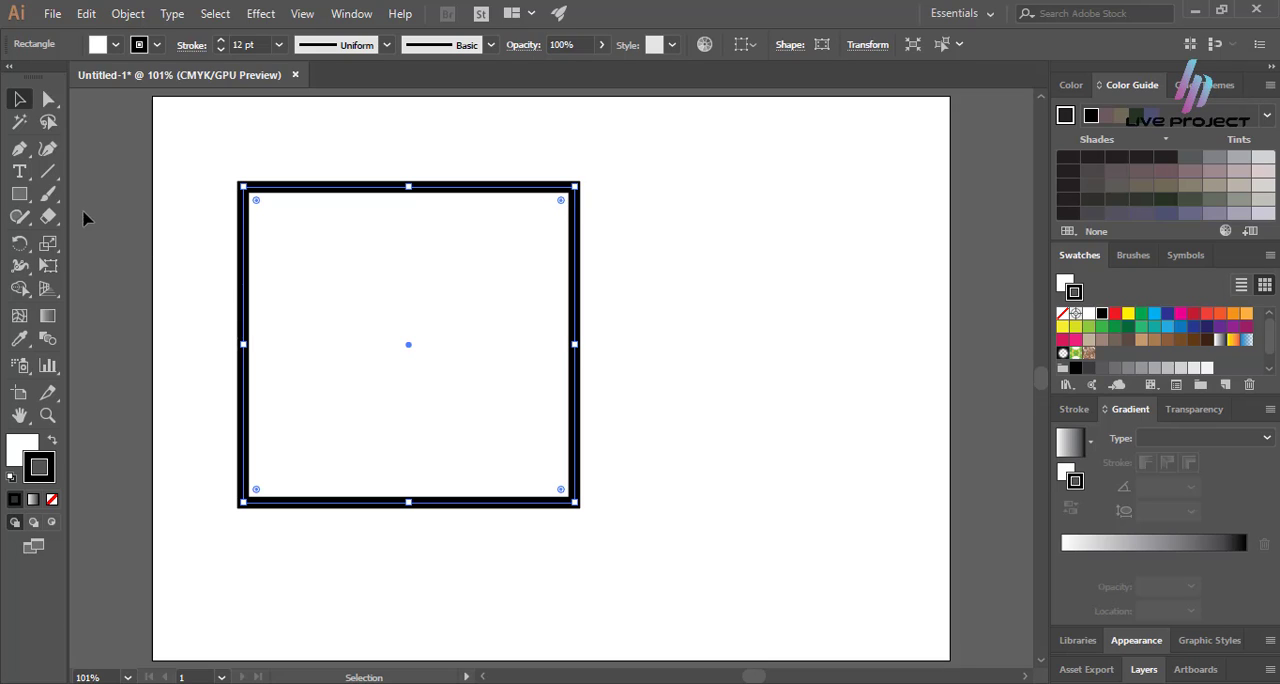
# Create a rectangle 500 pt wide and 500 pt high and move it onto the artboard, overlapping the first rectangle.
pyautogui.click(19, 194)
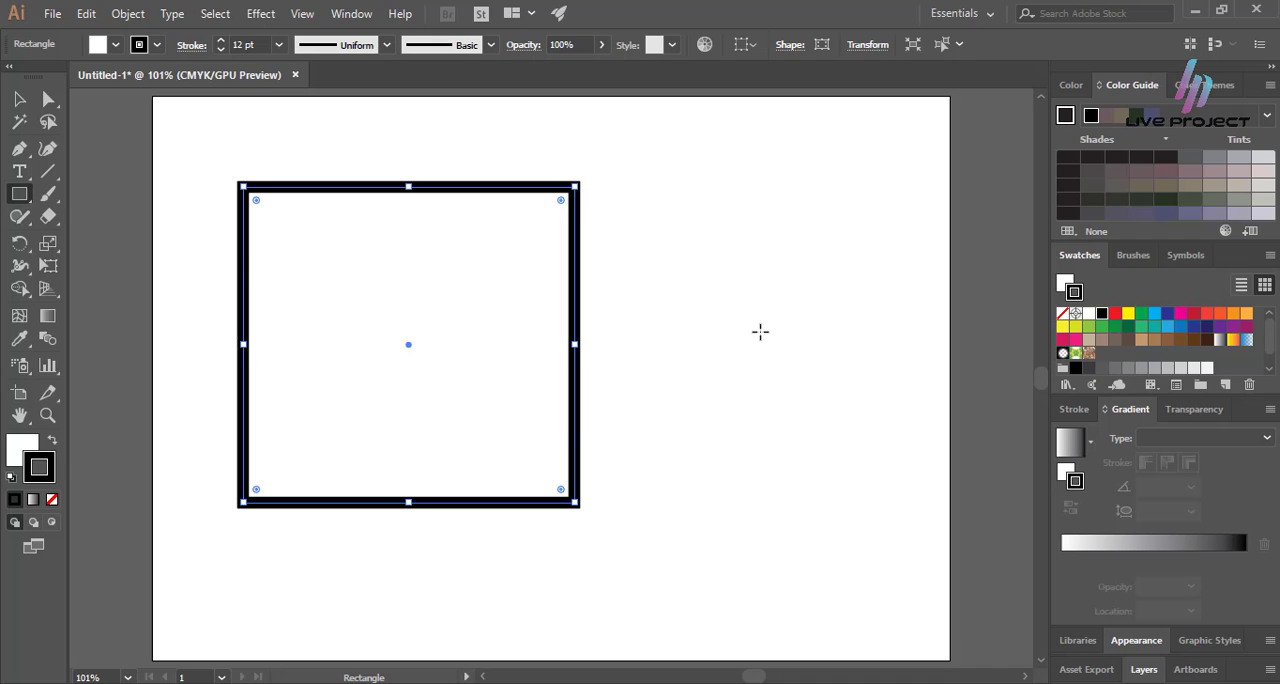
pyautogui.click(760, 331)
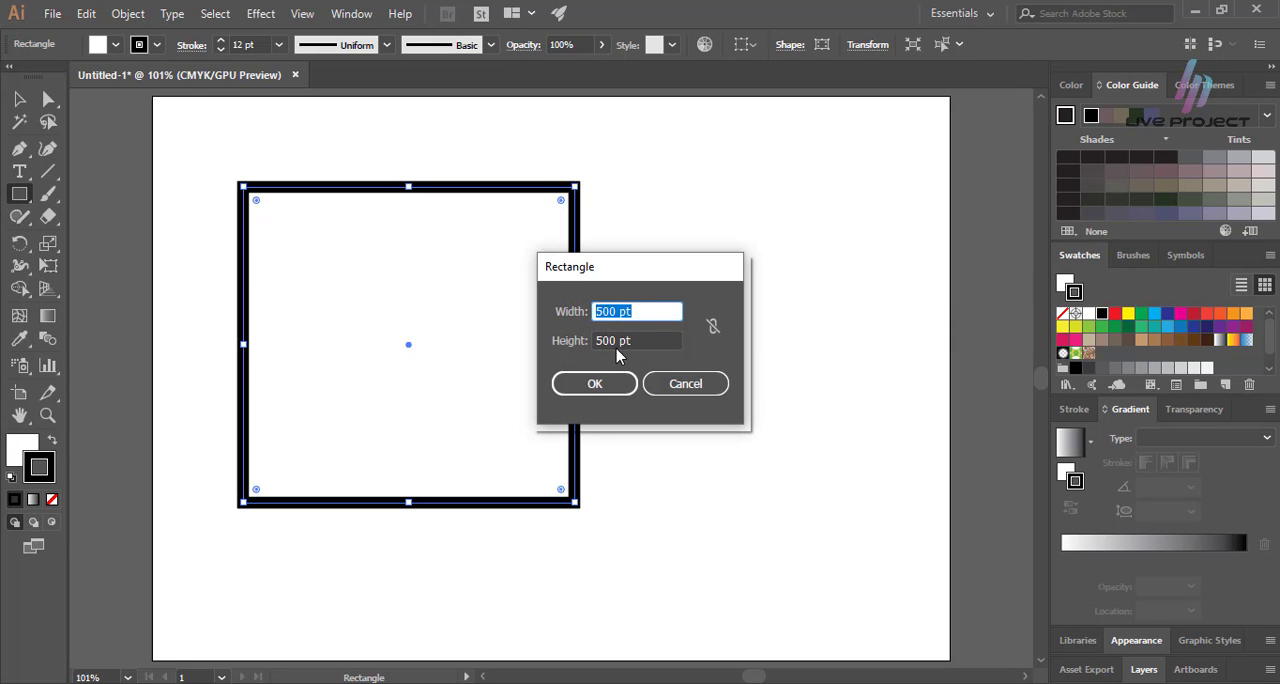
pyautogui.moveTo(622, 312); pyautogui.dragTo(598, 313)
pyautogui.click(598, 340)
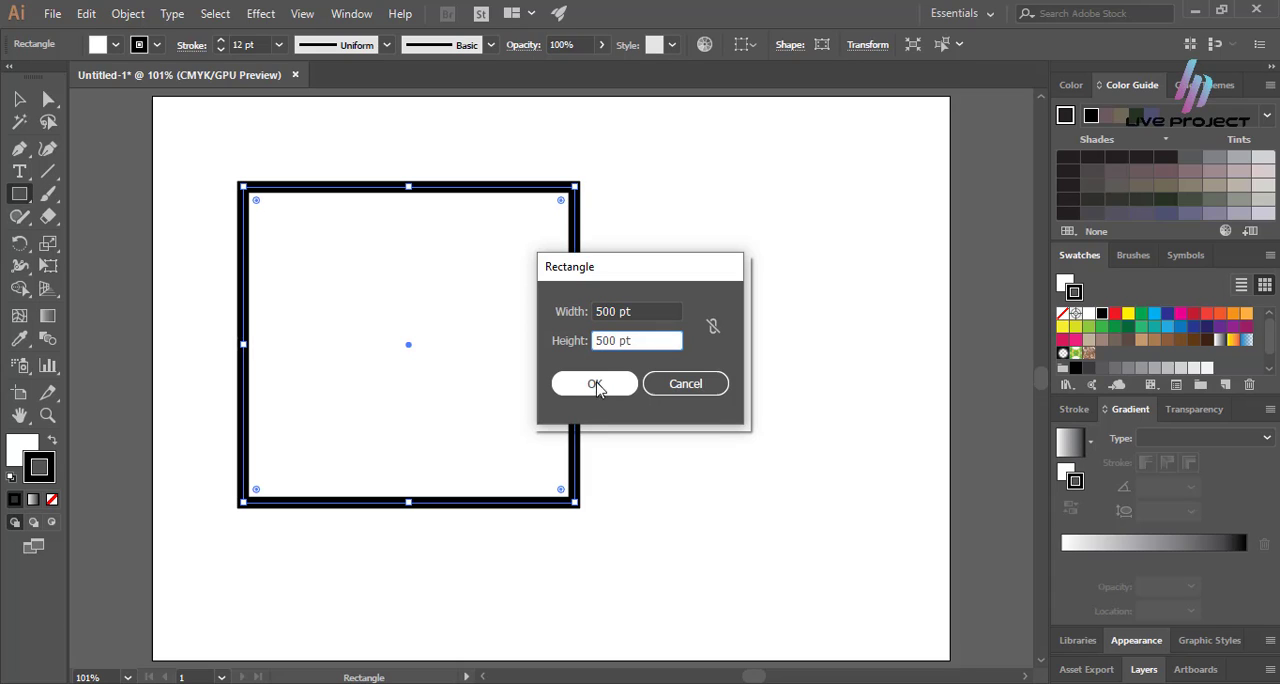
pyautogui.click(603, 386)
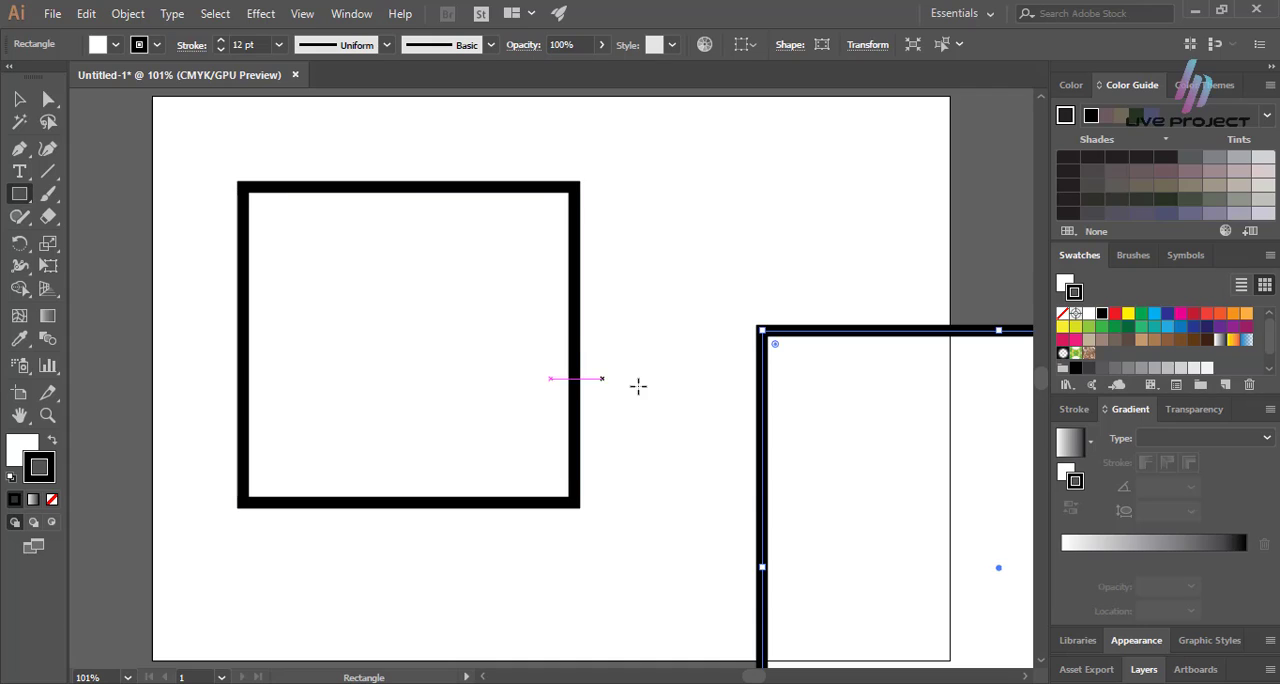
pyautogui.click(19, 99)
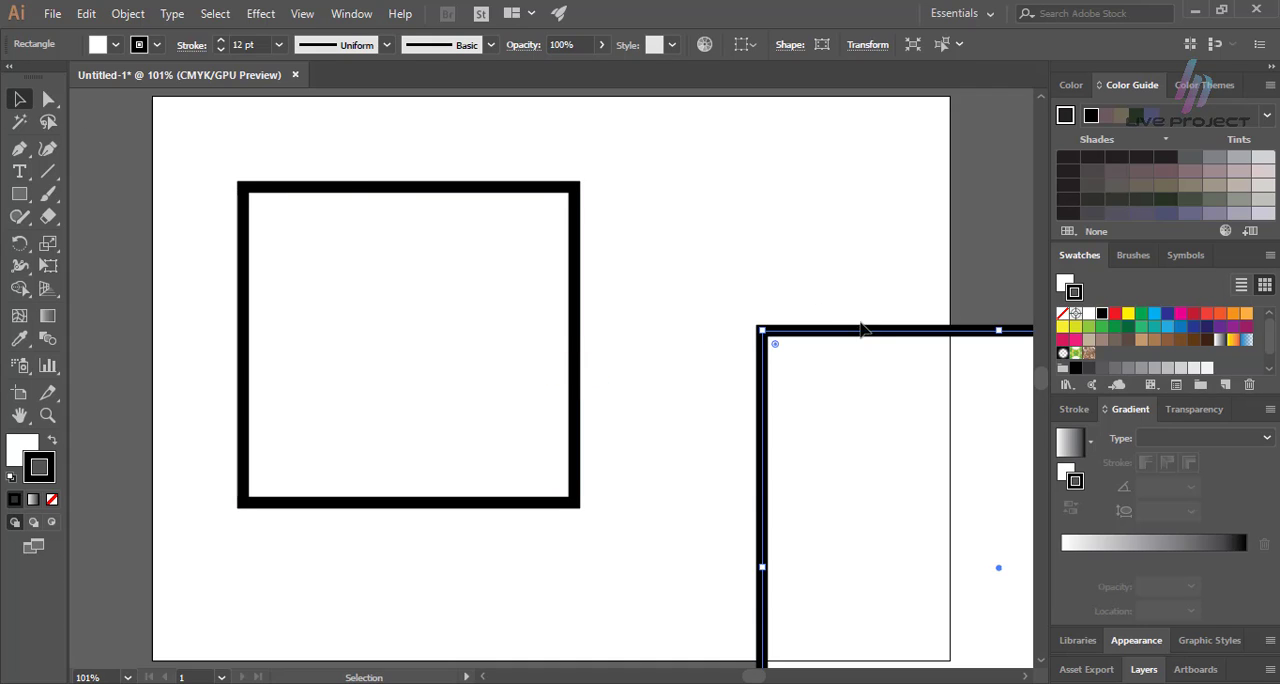
pyautogui.moveTo(866, 330); pyautogui.dragTo(603, 242)
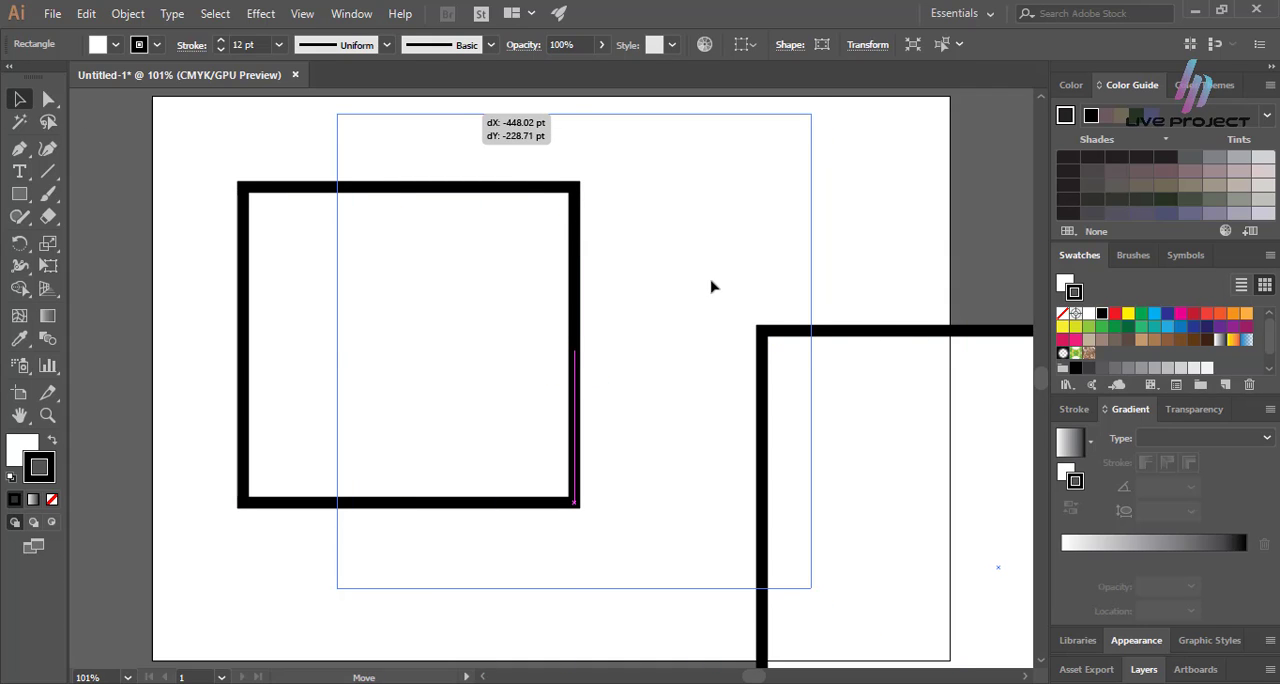
pyautogui.moveTo(711, 287); pyautogui.dragTo(711, 287)
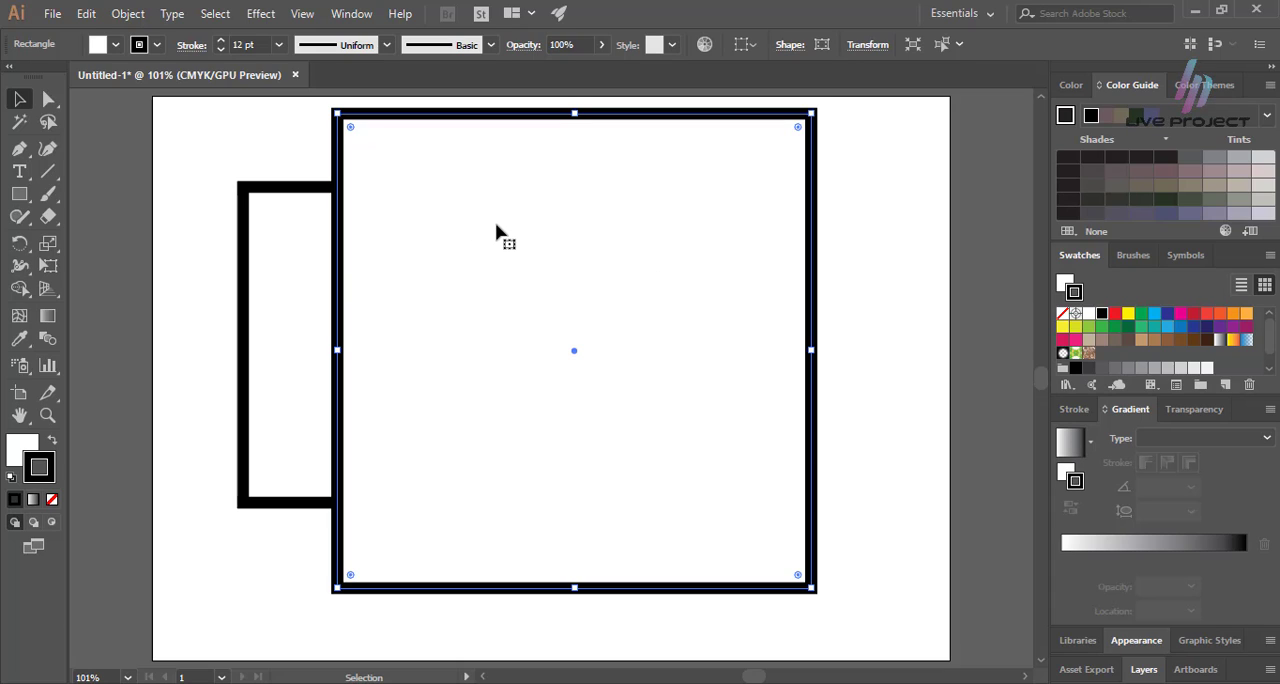
# Delete both rectangles from the artboard.
pyautogui.press('Delete')
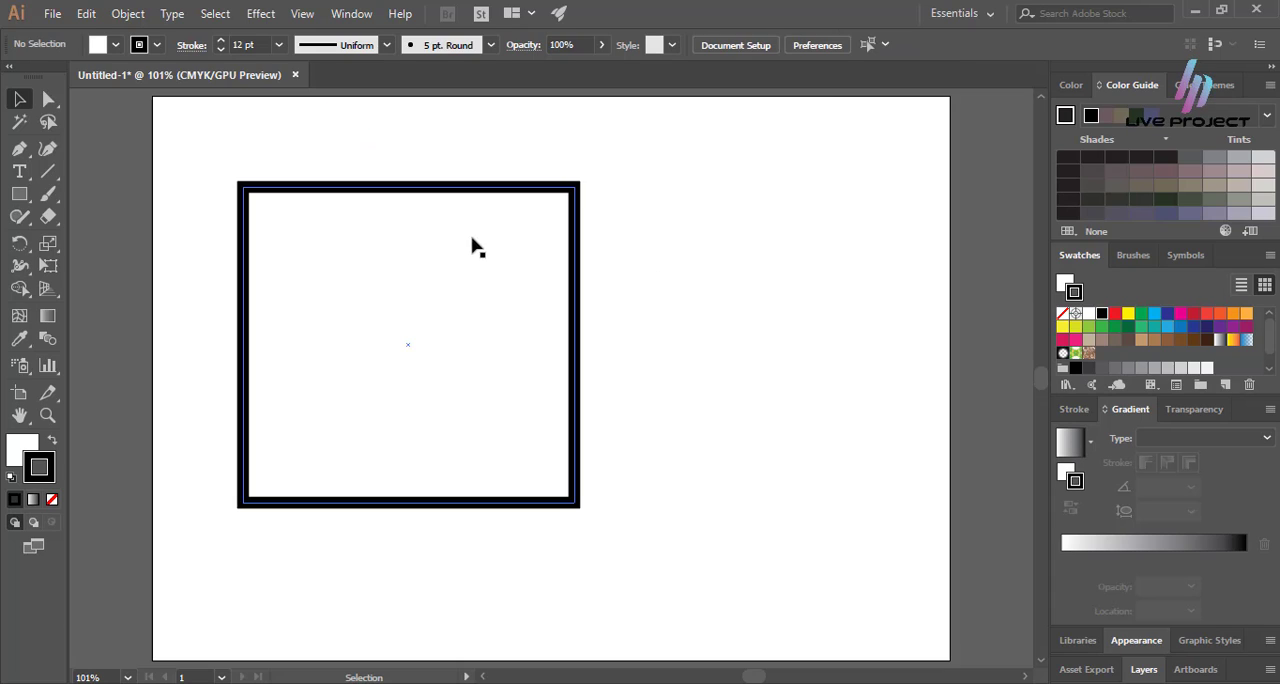
pyautogui.click(362, 193)
pyautogui.press('Delete')
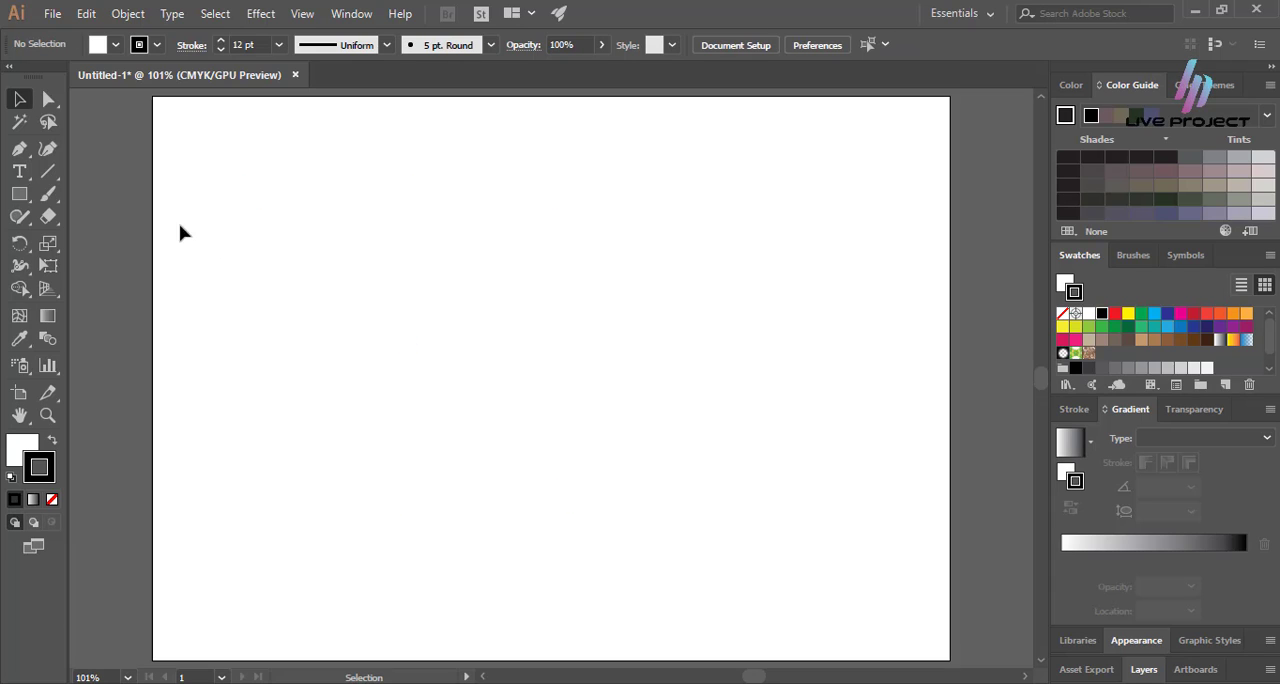
# Draw a square with the Rectangle tool in the upper-left area of the artboard and deselect it.
pyautogui.click(19, 194)
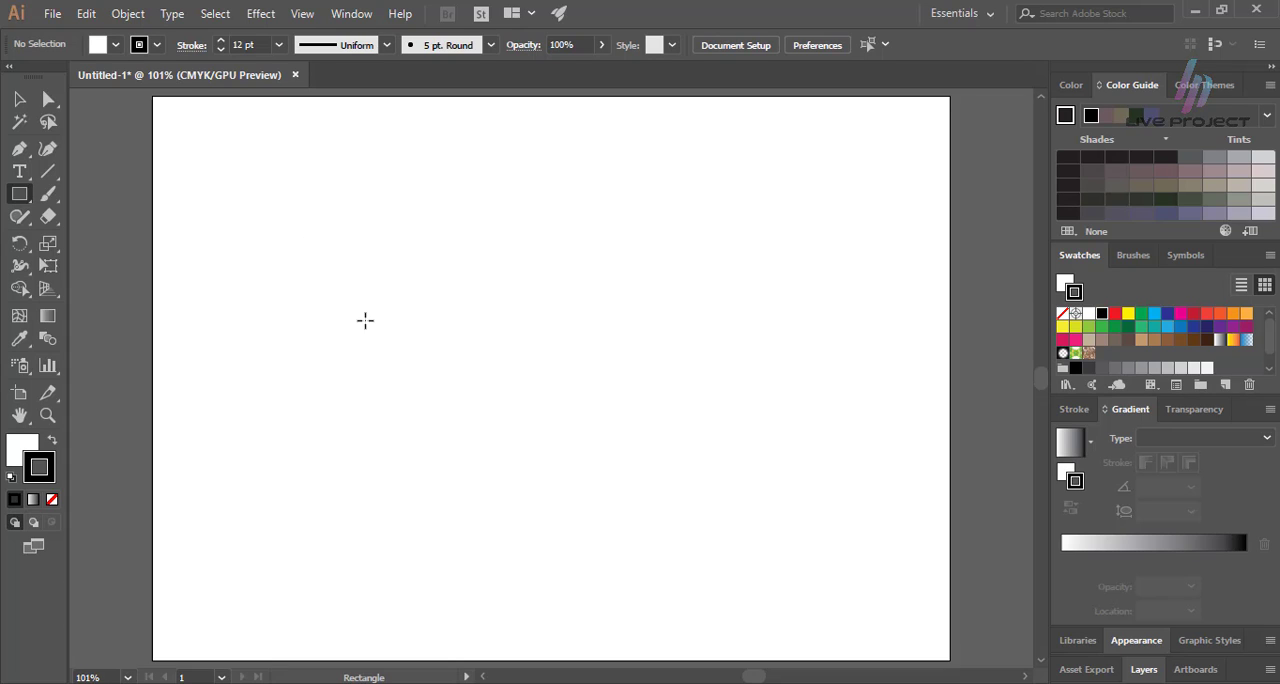
pyautogui.moveTo(275, 218)
pyautogui.mouseDown()
pyautogui.moveTo(461, 404)
pyautogui.moveTo(469, 346)
pyautogui.moveTo(480, 331)
pyautogui.moveTo(494, 348)
pyautogui.moveTo(494, 366)
pyautogui.moveTo(397, 316)
pyautogui.moveTo(489, 366)
pyautogui.moveTo(476, 356)
pyautogui.moveTo(403, 314)
pyautogui.moveTo(497, 386)
pyautogui.moveTo(386, 329)
pyautogui.moveTo(454, 364)
pyautogui.mouseUp()
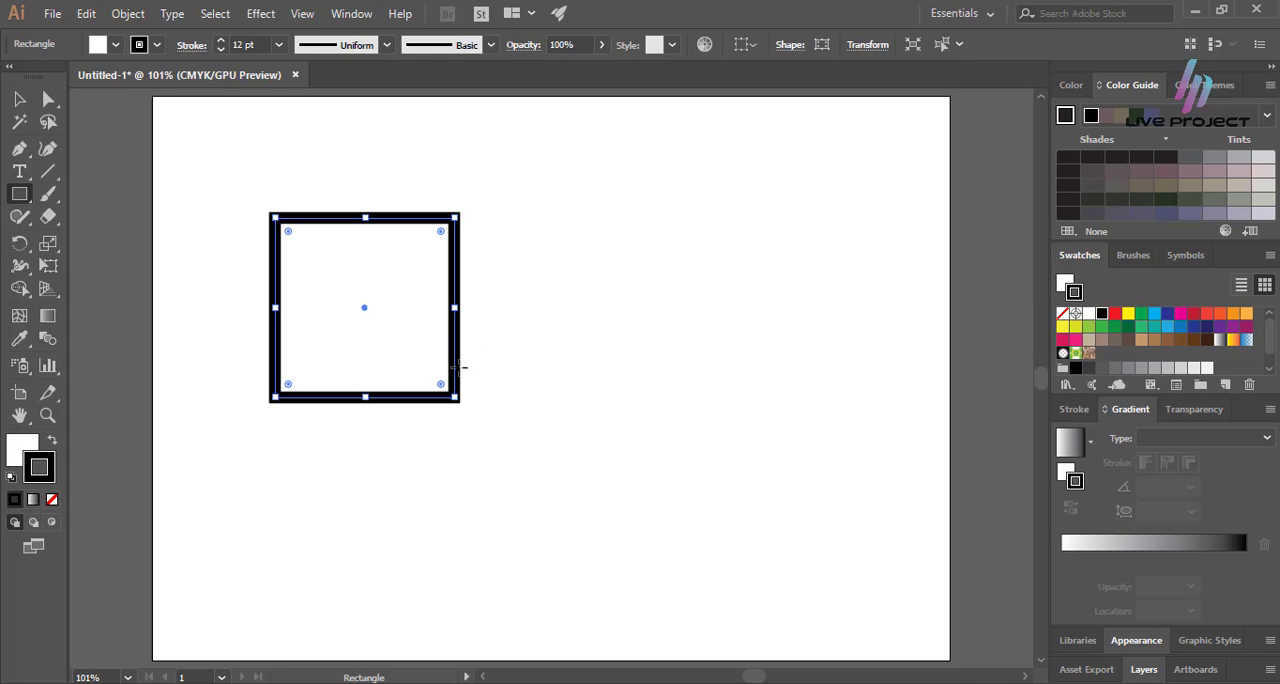
pyautogui.click(18, 100)
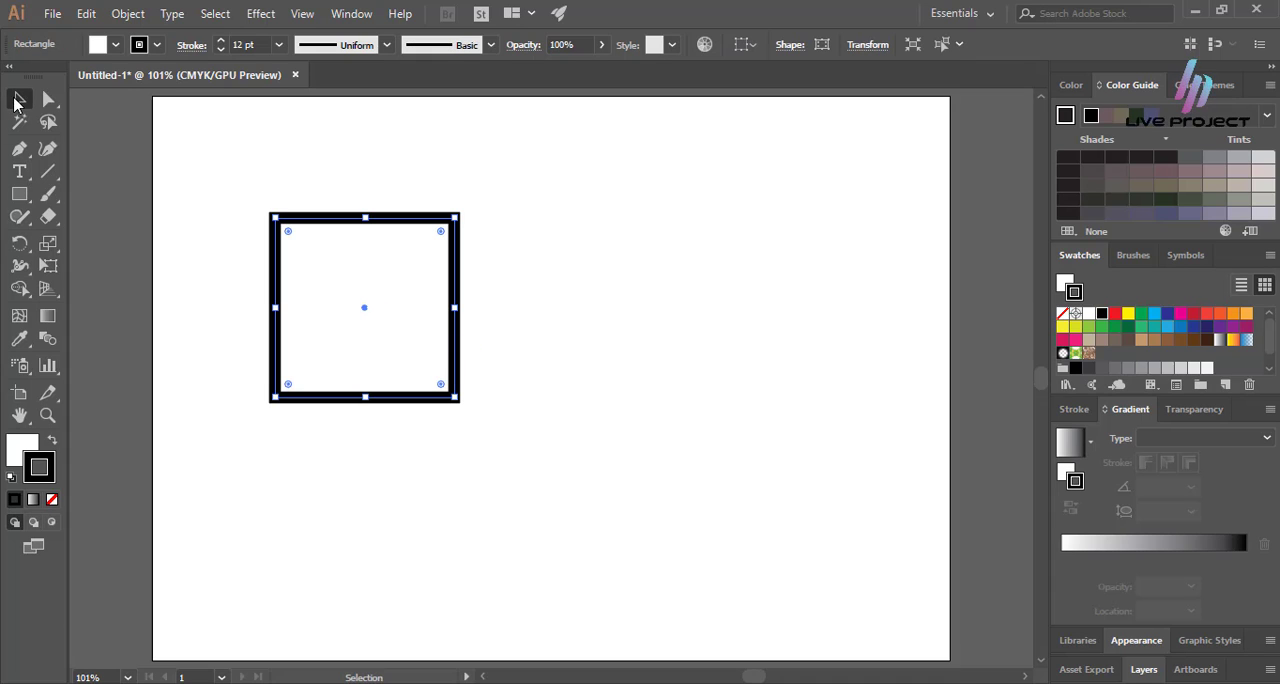
pyautogui.hotkey('ctrl', 'shift', 'a')
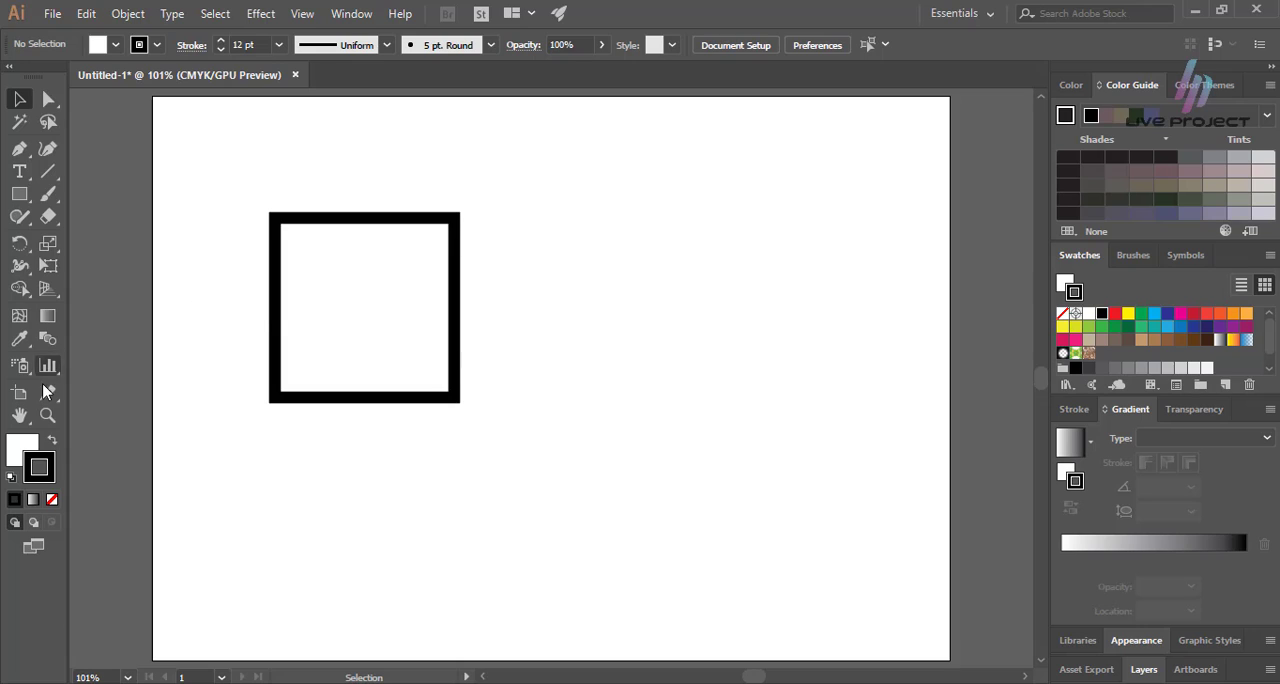
# Draw a larger square of about 250 pt outward from the center of the existing square.
pyautogui.click(22, 196)
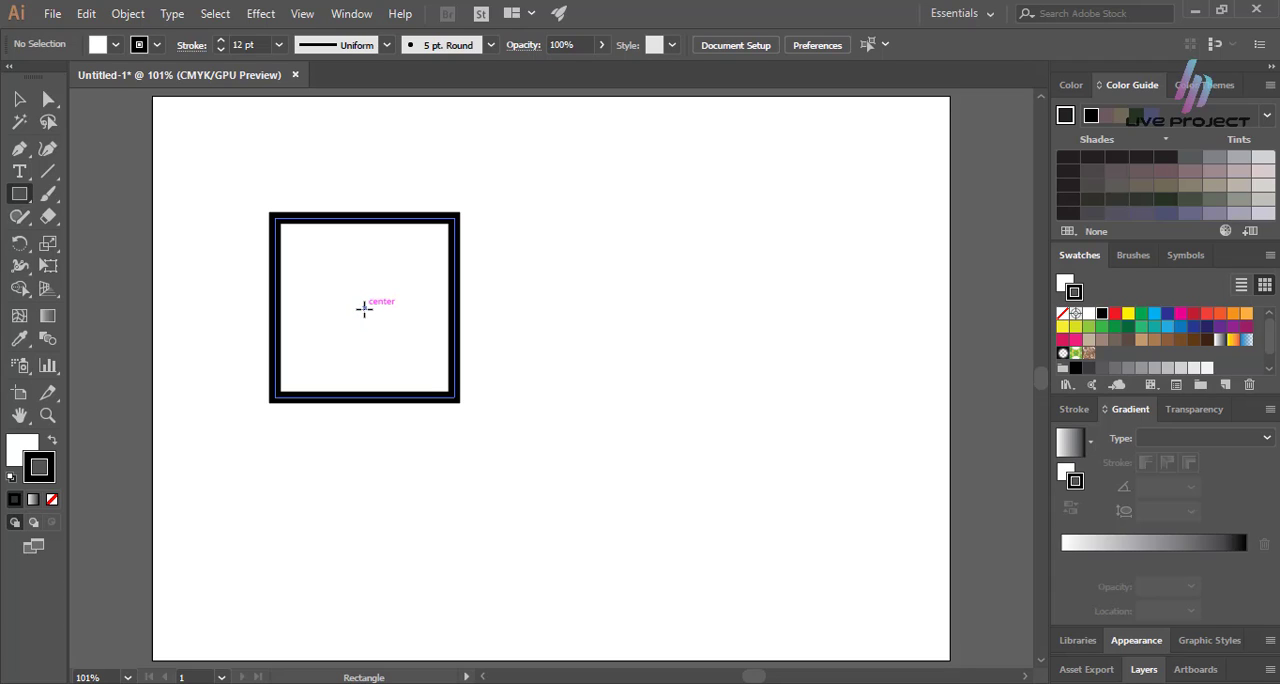
pyautogui.moveTo(364, 308)
pyautogui.mouseDown()
pyautogui.moveTo(500, 472)
pyautogui.moveTo(556, 472)
pyautogui.moveTo(526, 434)
pyautogui.moveTo(479, 482)
pyautogui.moveTo(585, 515)
pyautogui.moveTo(602, 457)
pyautogui.moveTo(540, 466)
pyautogui.moveTo(636, 524)
pyautogui.moveTo(437, 409)
pyautogui.moveTo(387, 349)
pyautogui.mouseUp()
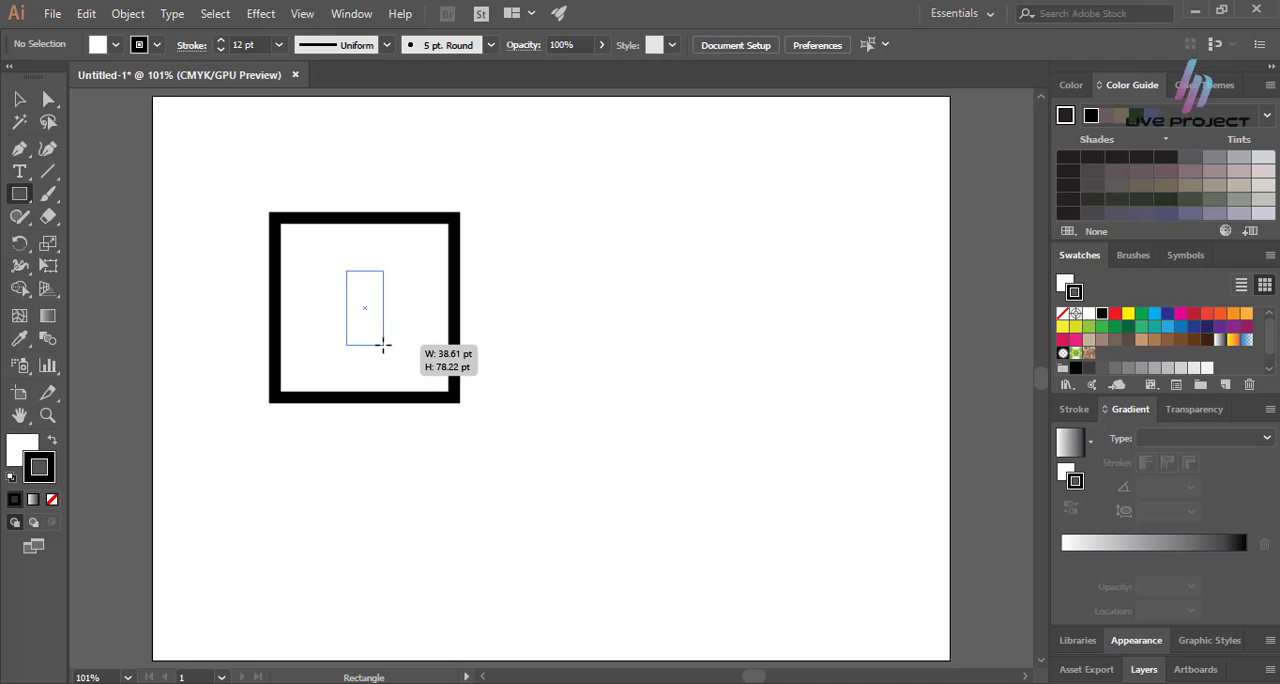
pyautogui.moveTo(383, 345)
pyautogui.mouseDown()
pyautogui.moveTo(434, 371)
pyautogui.moveTo(494, 430)
pyautogui.moveTo(509, 392)
pyautogui.moveTo(509, 444)
pyautogui.moveTo(508, 368)
pyautogui.moveTo(477, 449)
pyautogui.moveTo(500, 432)
pyautogui.moveTo(506, 443)
pyautogui.moveTo(488, 397)
pyautogui.moveTo(517, 452)
pyautogui.moveTo(483, 412)
pyautogui.mouseUp()
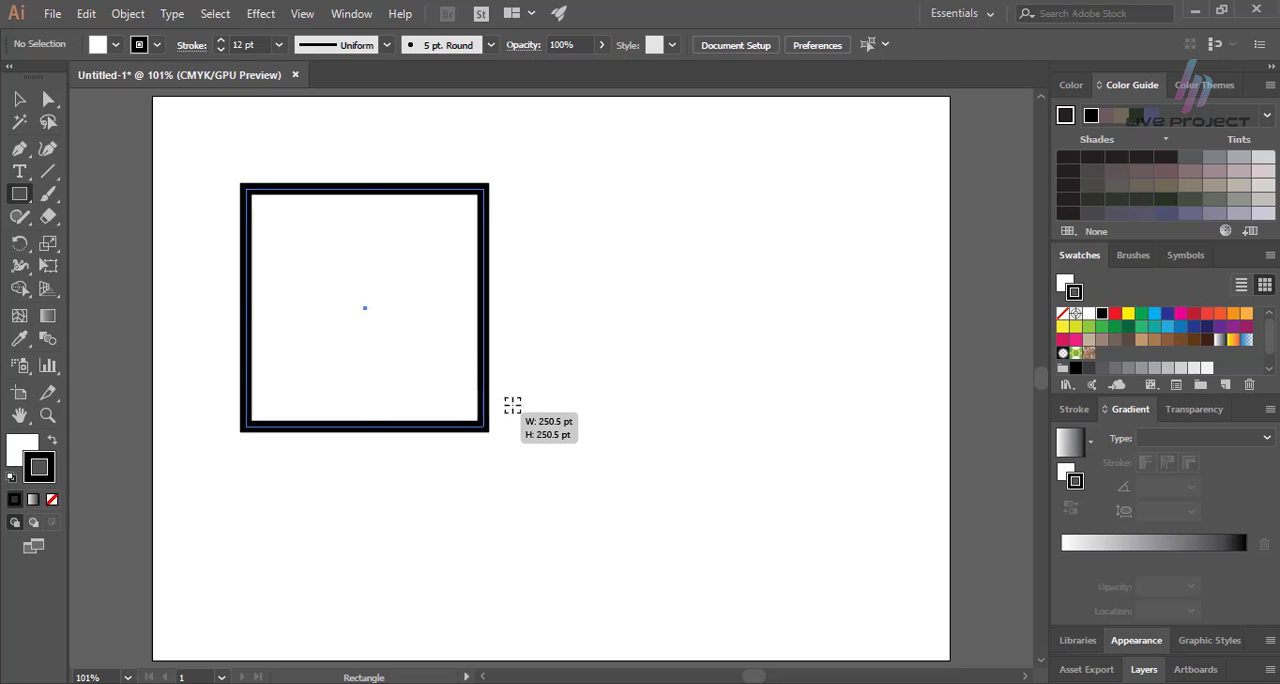
pyautogui.press('v')
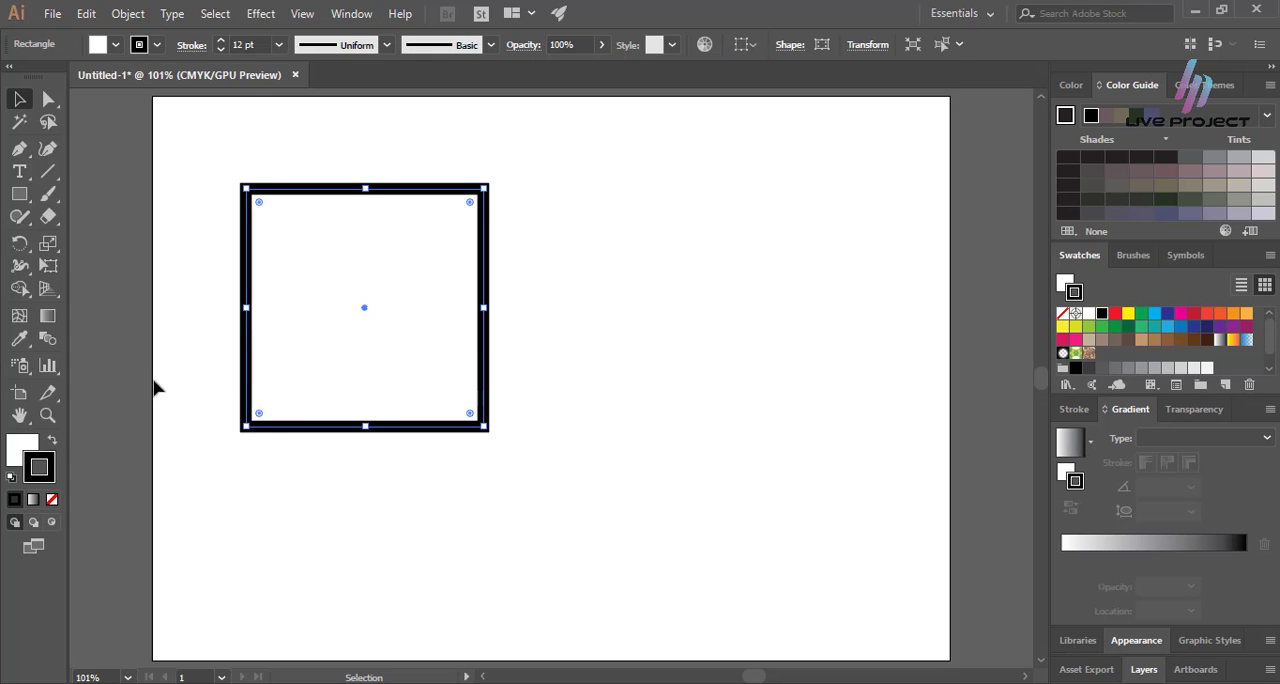
# Set the larger square's fill to None and deselect it.
pyautogui.click(40, 458)
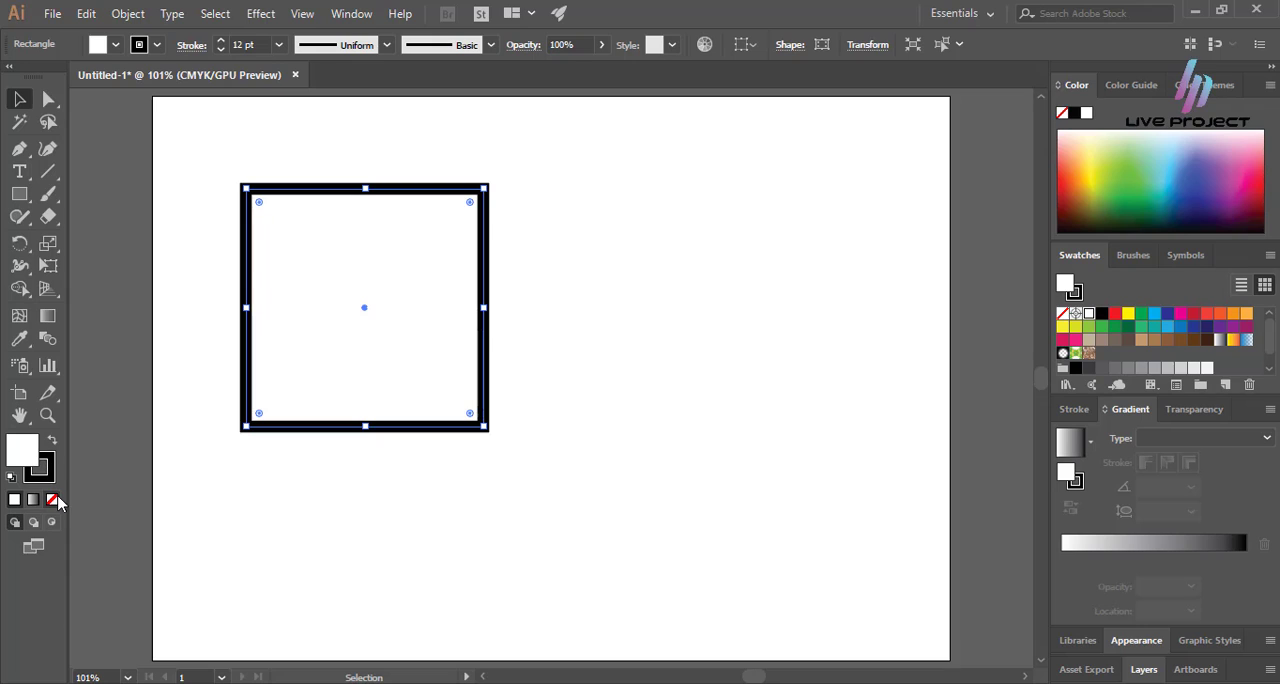
pyautogui.click(52, 499)
pyautogui.click(311, 513)
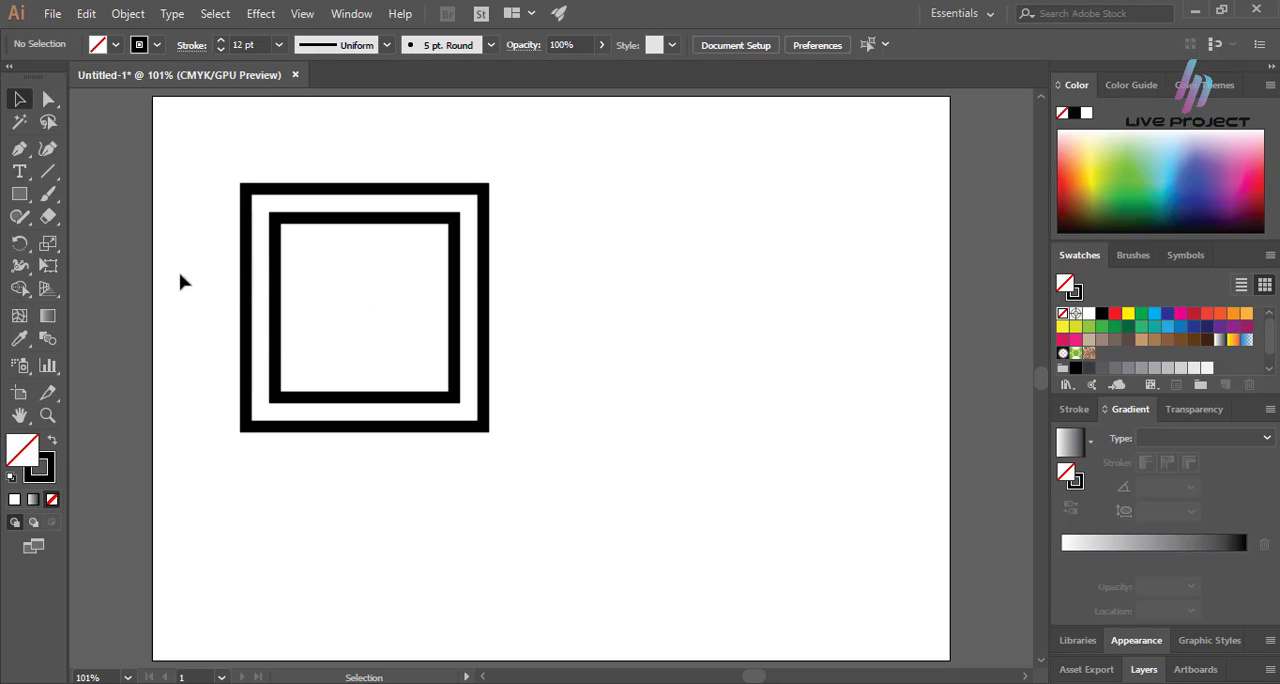
# Detach the shape tools into a floating palette, move it over the artboard's upper-right corner and close it.
pyautogui.click(20, 198)
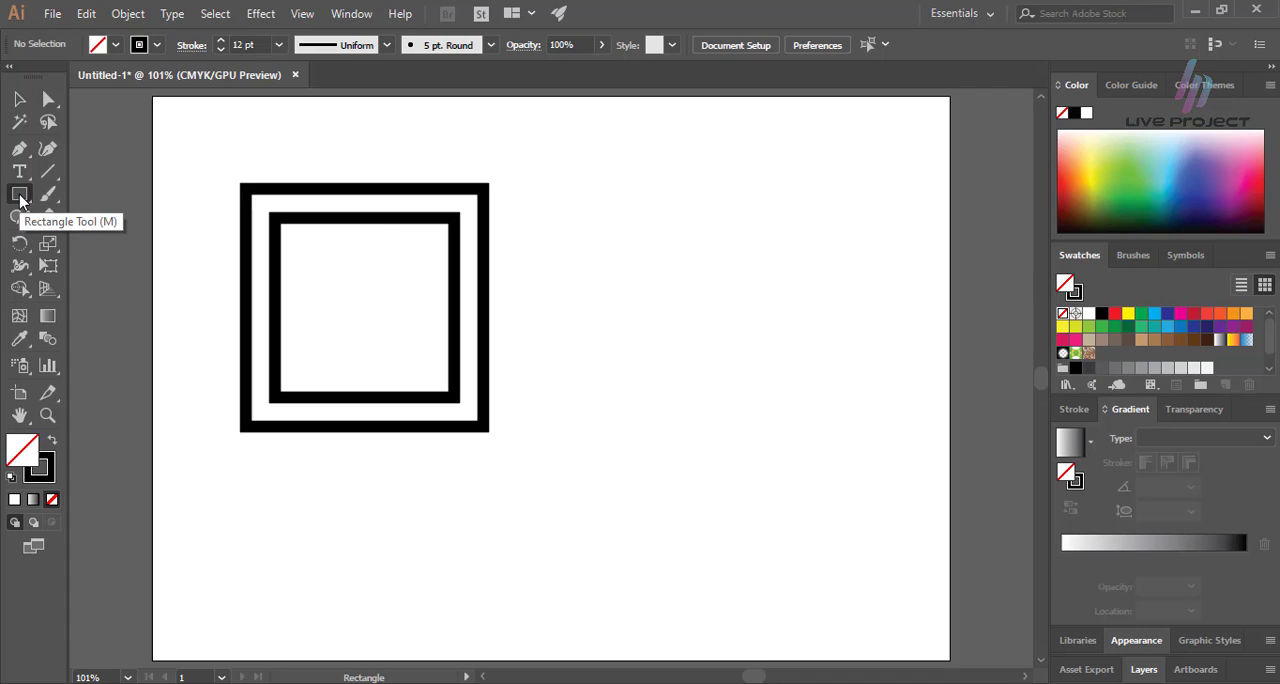
pyautogui.click(20, 198)
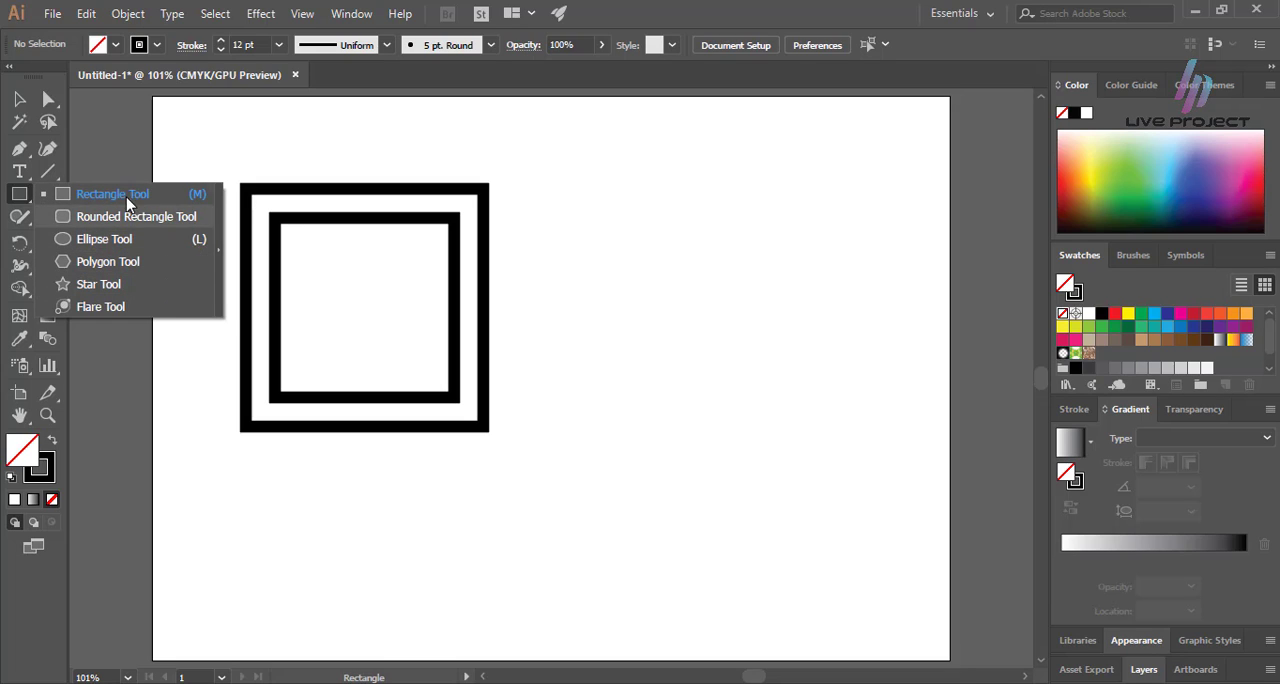
pyautogui.click(218, 258)
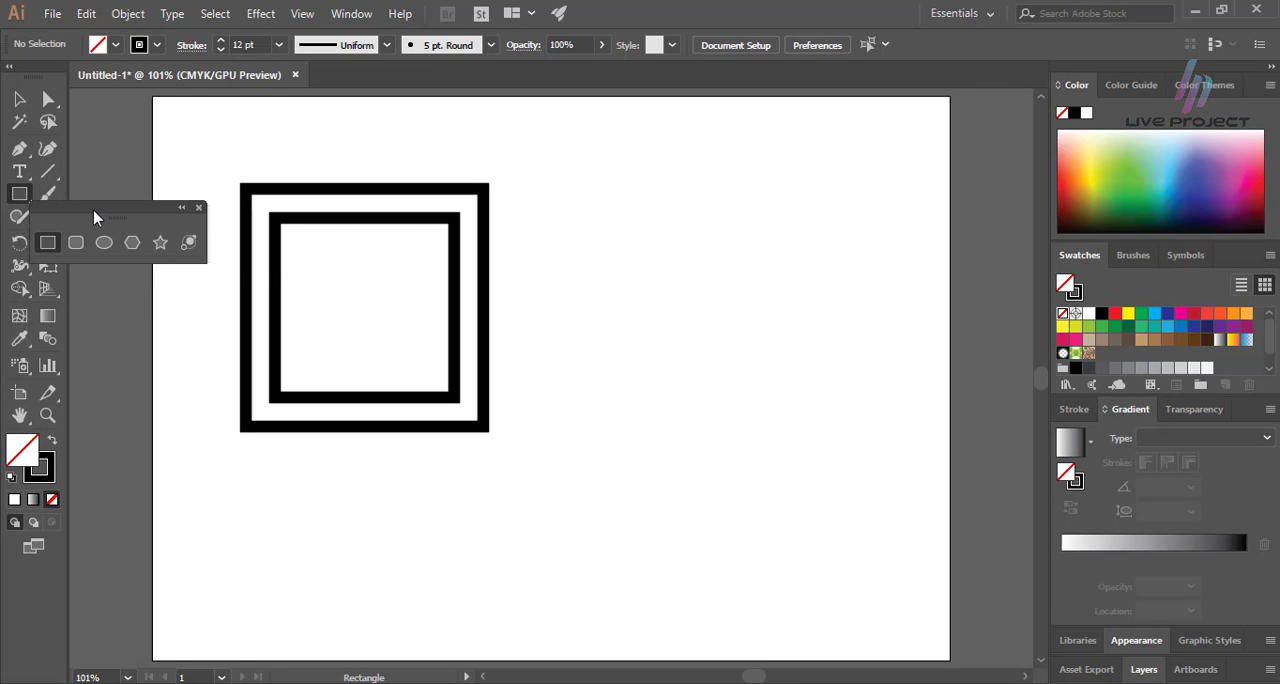
pyautogui.moveTo(94, 217); pyautogui.dragTo(920, 151)
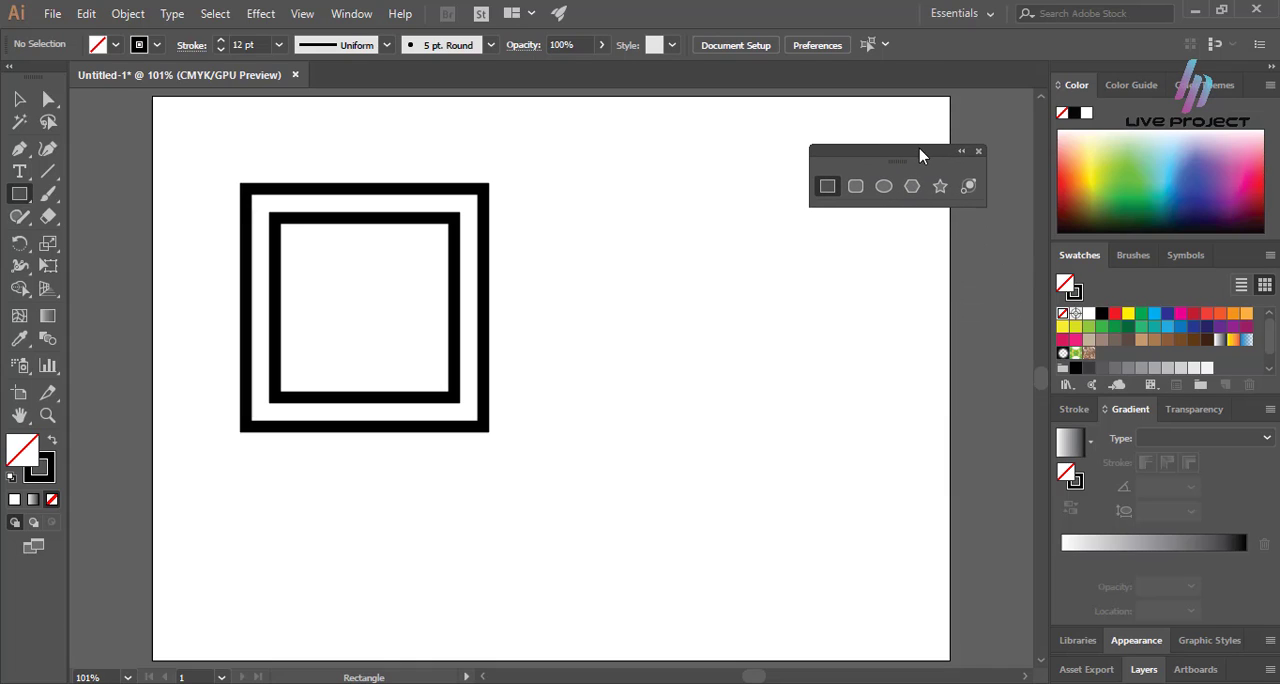
pyautogui.click(978, 152)
# Draw a rounded square of about 147 pt with a 12 pt corner radius to the right of the nested squares and deselect it.
pyautogui.click(18, 197)
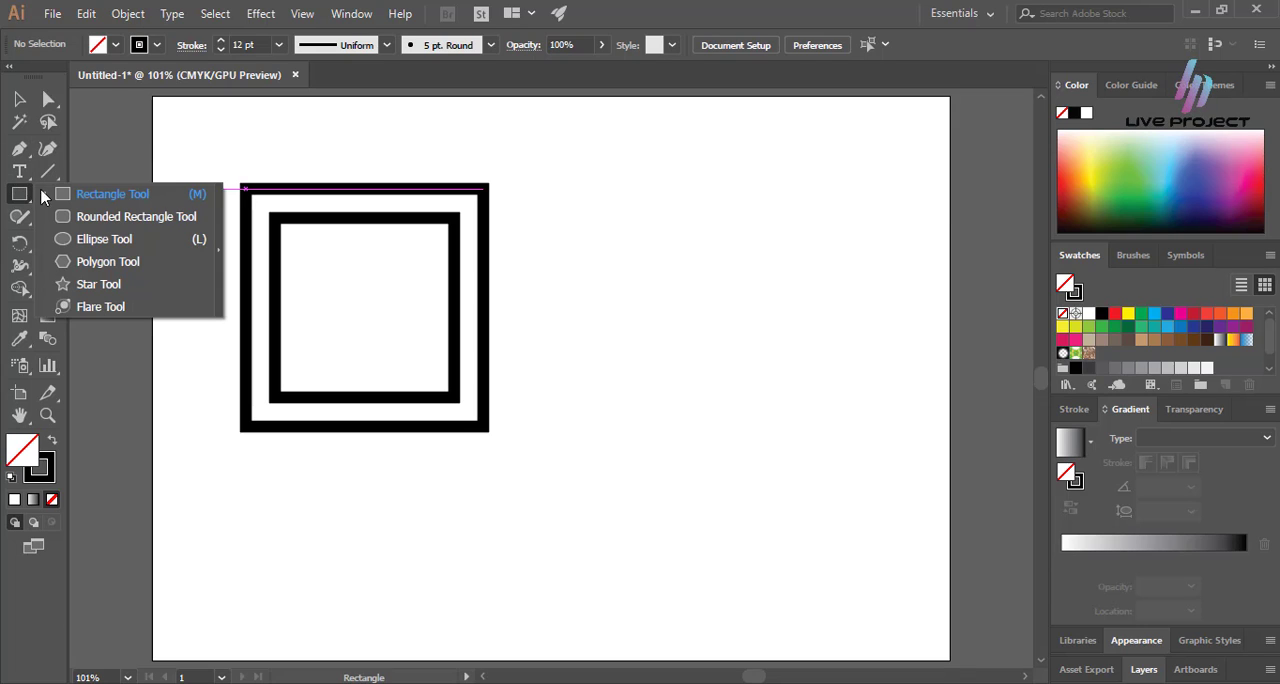
pyautogui.click(112, 216)
pyautogui.moveTo(560, 193)
pyautogui.mouseDown()
pyautogui.moveTo(674, 314)
pyautogui.moveTo(814, 363)
pyautogui.moveTo(853, 406)
pyautogui.moveTo(786, 417)
pyautogui.moveTo(820, 426)
pyautogui.moveTo(765, 426)
pyautogui.moveTo(820, 427)
pyautogui.moveTo(809, 417)
pyautogui.moveTo(817, 429)
pyautogui.moveTo(820, 410)
pyautogui.moveTo(823, 423)
pyautogui.moveTo(793, 425)
pyautogui.moveTo(703, 321)
pyautogui.moveTo(686, 335)
pyautogui.moveTo(731, 374)
pyautogui.moveTo(780, 366)
pyautogui.moveTo(735, 371)
pyautogui.moveTo(771, 371)
pyautogui.moveTo(757, 340)
pyautogui.moveTo(706, 378)
pyautogui.moveTo(660, 340)
pyautogui.moveTo(746, 360)
pyautogui.moveTo(637, 320)
pyautogui.moveTo(707, 333)
pyautogui.moveTo(674, 337)
pyautogui.moveTo(622, 269)
pyautogui.moveTo(591, 263)
pyautogui.mouseUp()
pyautogui.press('alt')
pyautogui.press('shift')
pyautogui.press('alt')
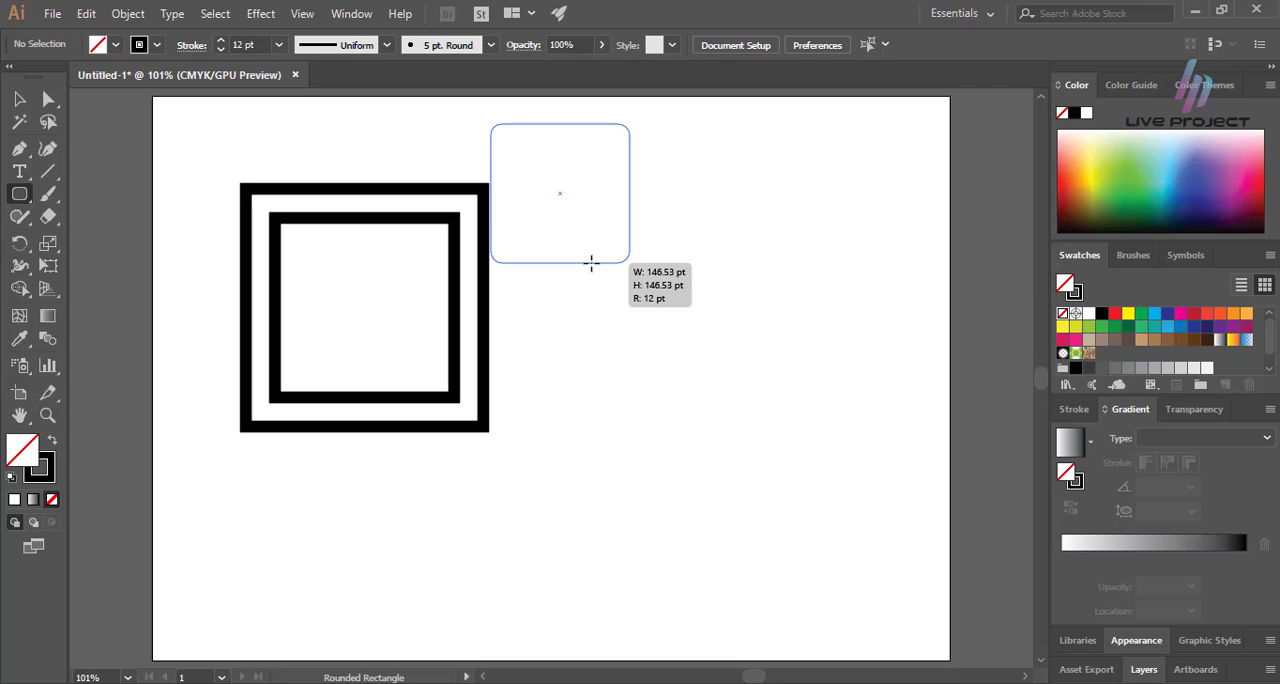
pyautogui.moveTo(591, 263)
pyautogui.mouseDown()
pyautogui.moveTo(606, 311)
pyautogui.moveTo(677, 409)
pyautogui.moveTo(769, 423)
pyautogui.moveTo(835, 345)
pyautogui.moveTo(686, 320)
pyautogui.moveTo(651, 371)
pyautogui.moveTo(654, 466)
pyautogui.moveTo(697, 513)
pyautogui.moveTo(760, 476)
pyautogui.moveTo(760, 370)
pyautogui.mouseUp()
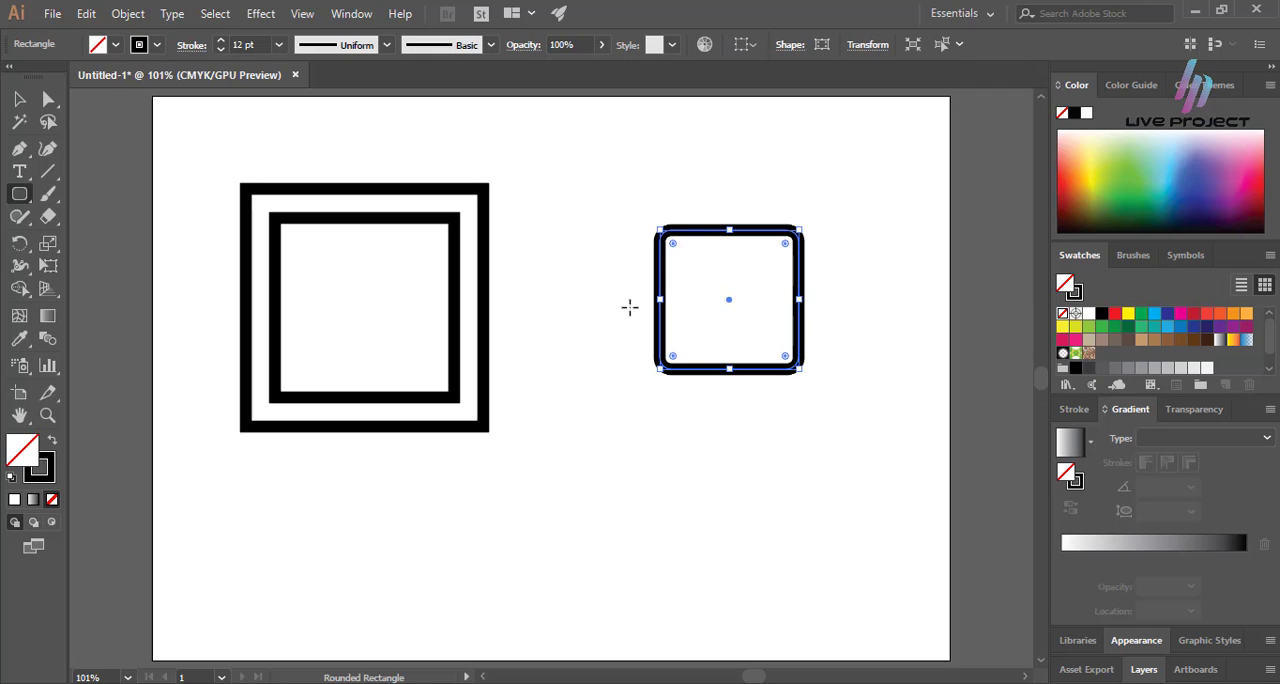
pyautogui.press('v')
pyautogui.click(668, 318)
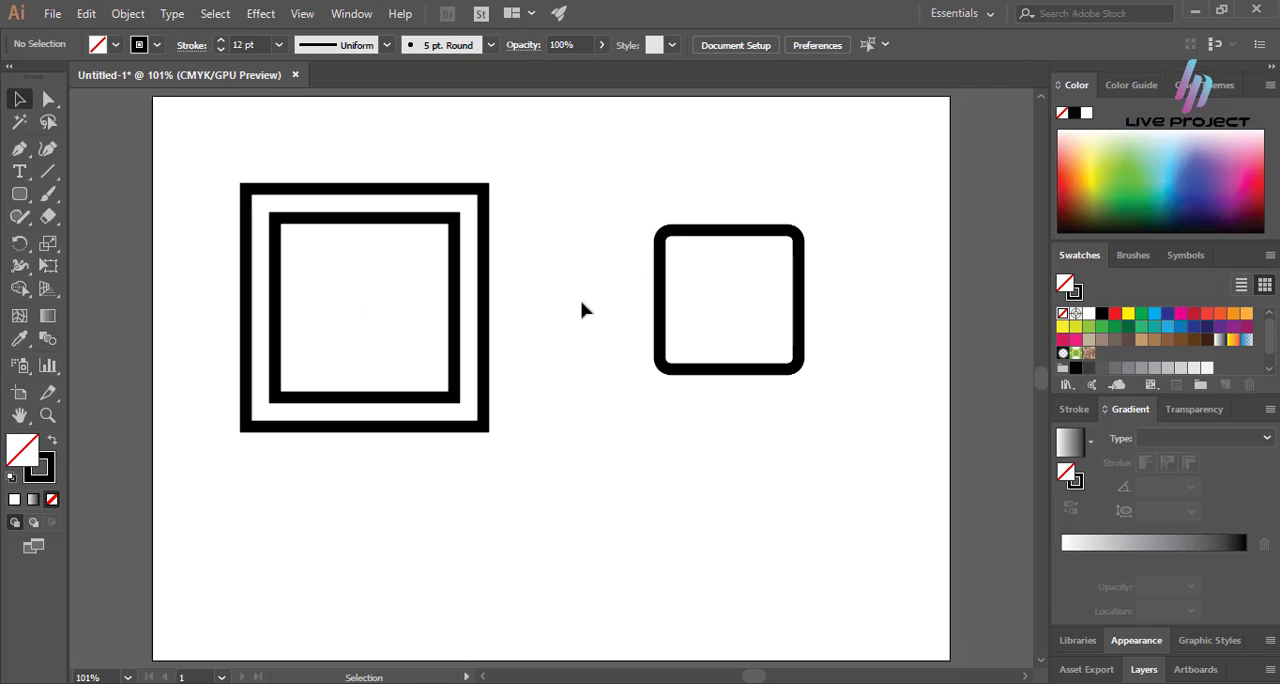
pyautogui.click(803, 270)
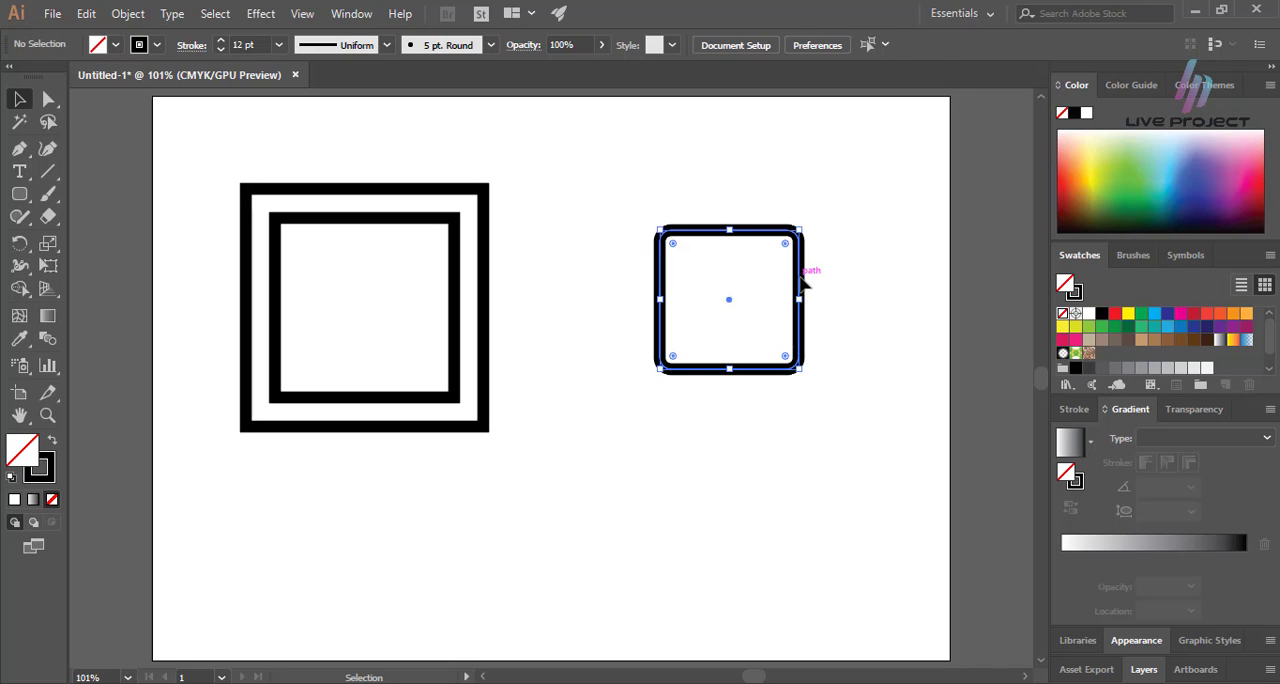
pyautogui.click(702, 281)
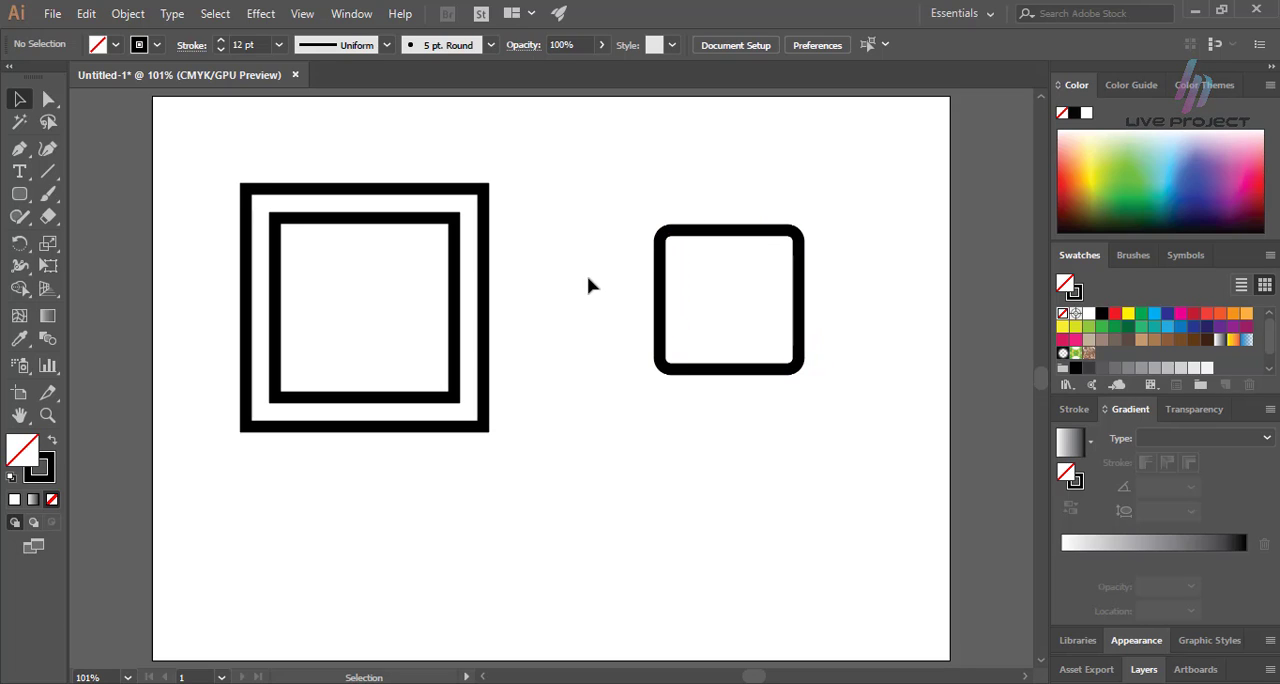
# Draw a circle with the Ellipse tool outward from the middle of the rounded square, clear of its edges, and deselect it.
pyautogui.click(20, 196)
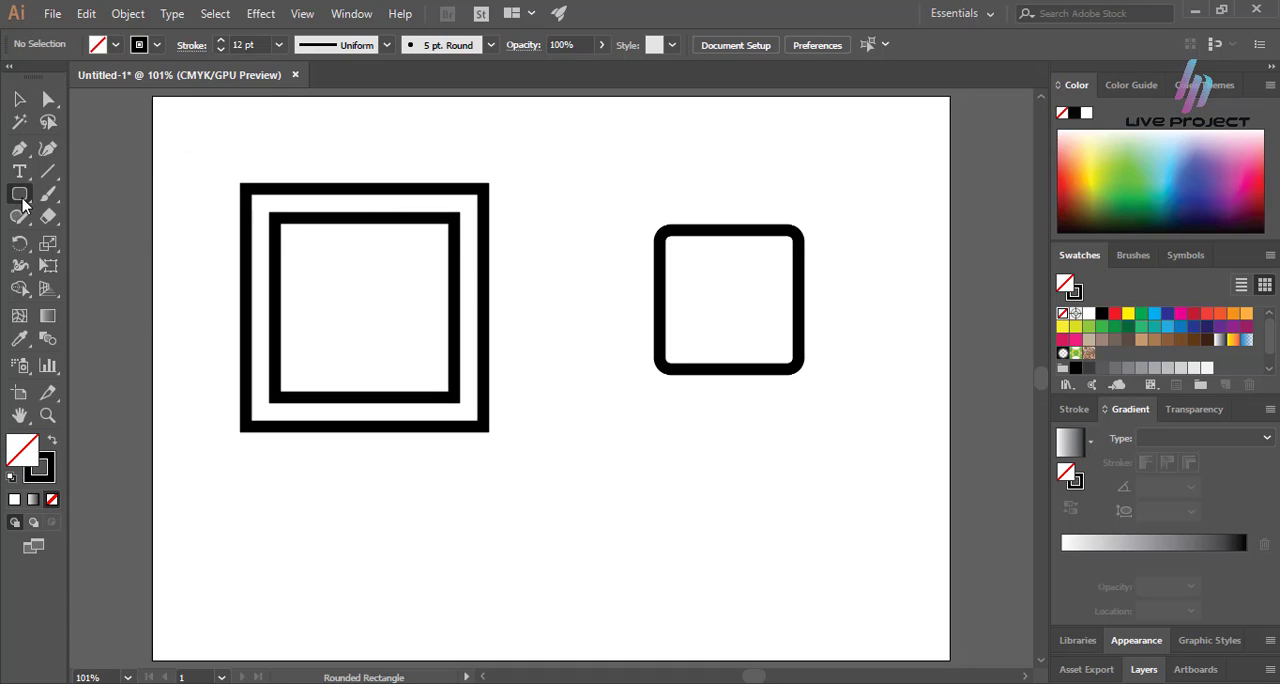
pyautogui.click(22, 198)
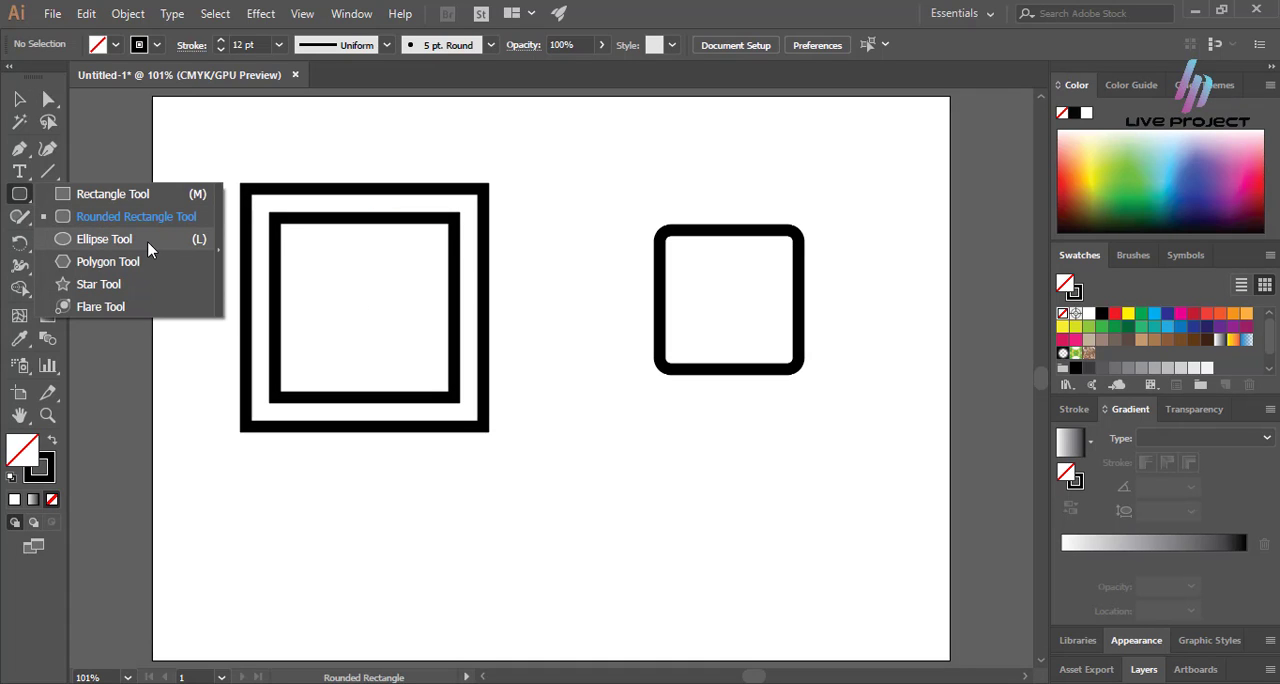
pyautogui.click(104, 239)
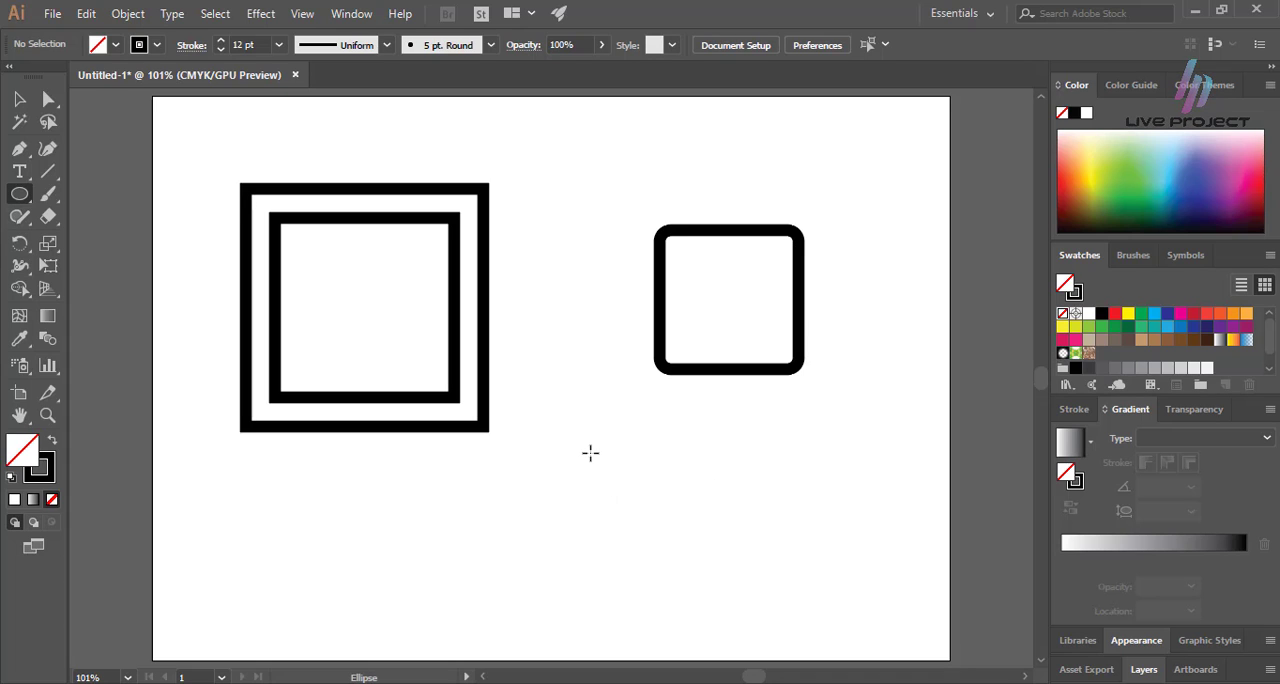
pyautogui.moveTo(590, 453); pyautogui.dragTo(764, 366)
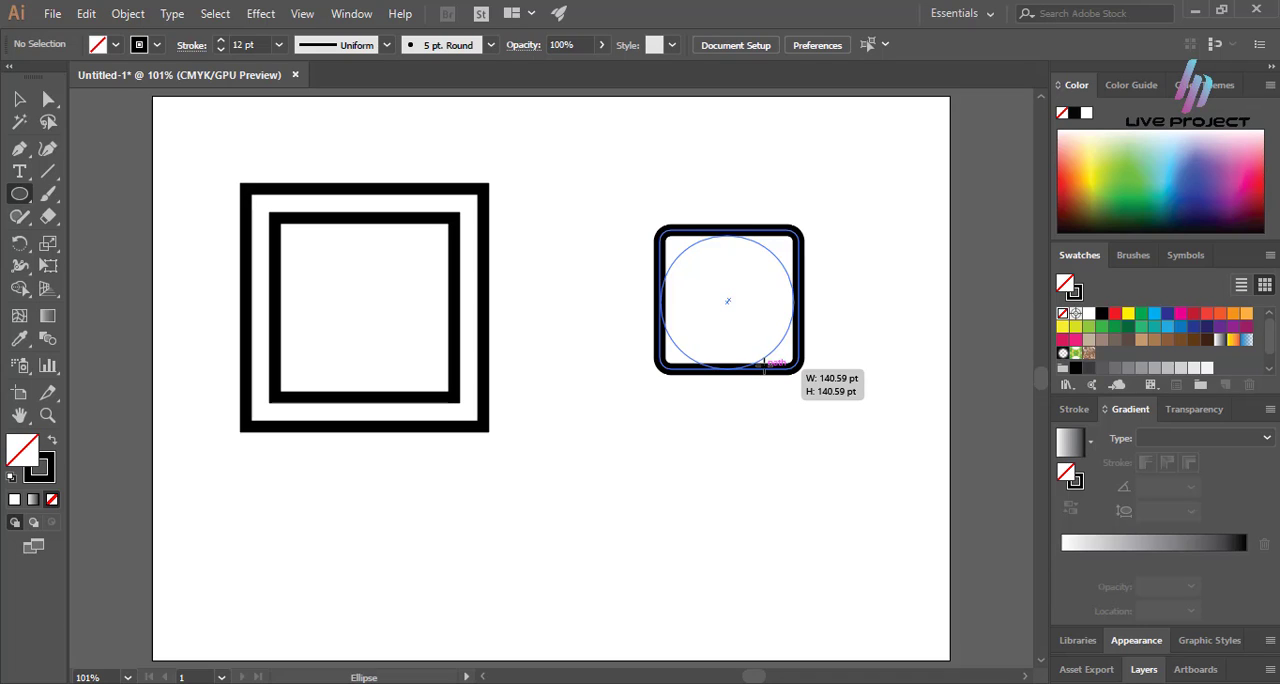
pyautogui.moveTo(763, 366); pyautogui.dragTo(754, 352)
pyautogui.press('v')
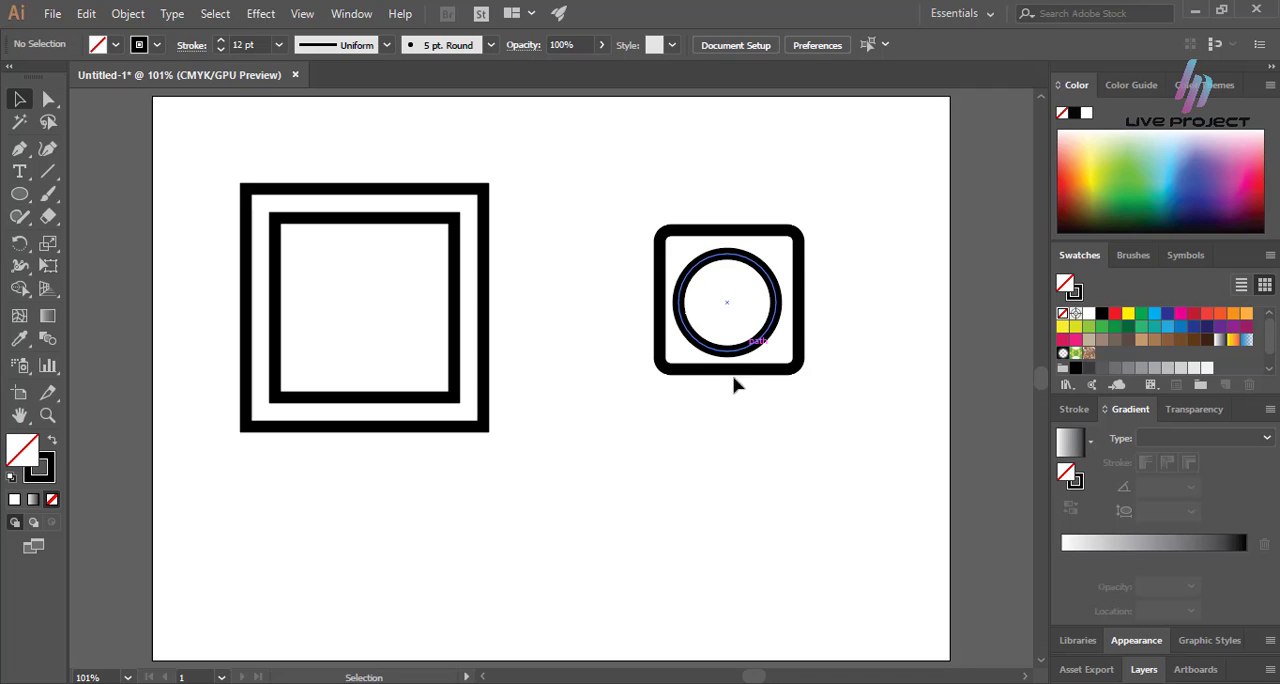
pyautogui.click(716, 442)
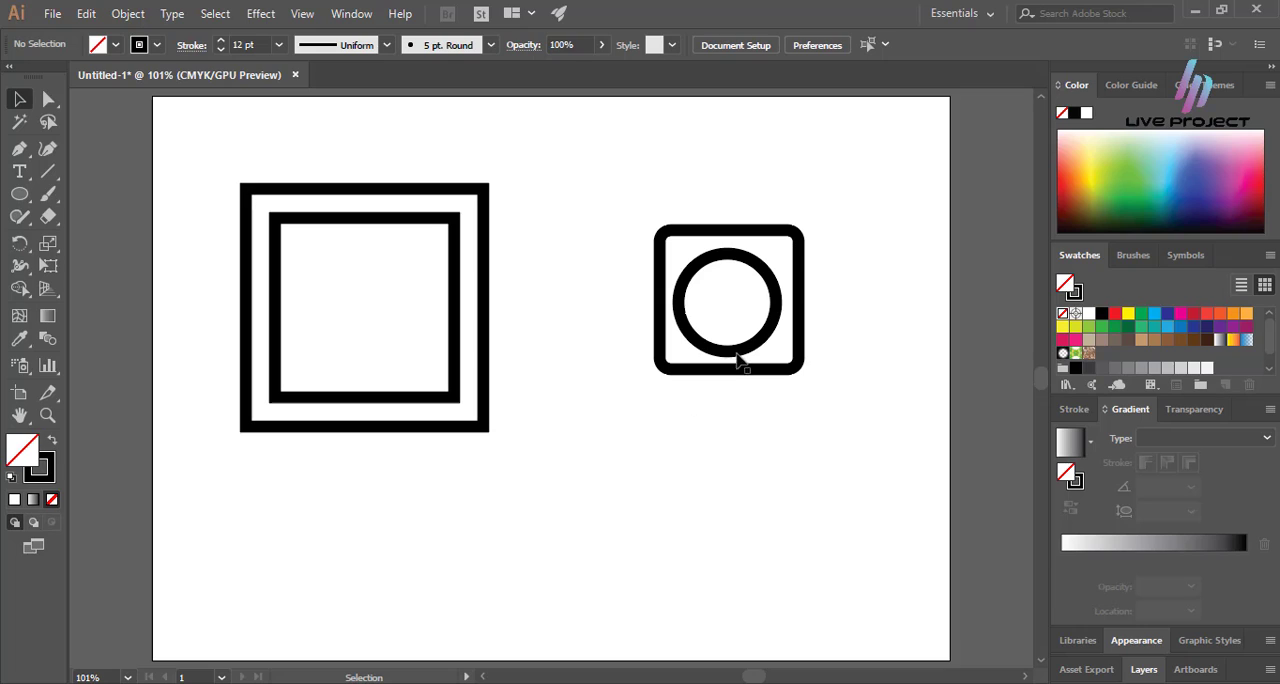
# Nudge the circle to the exact center of the rounded square and move all the artwork up on the artboard.
pyautogui.moveTo(739, 352); pyautogui.dragTo(743, 345)
pyautogui.click(728, 461)
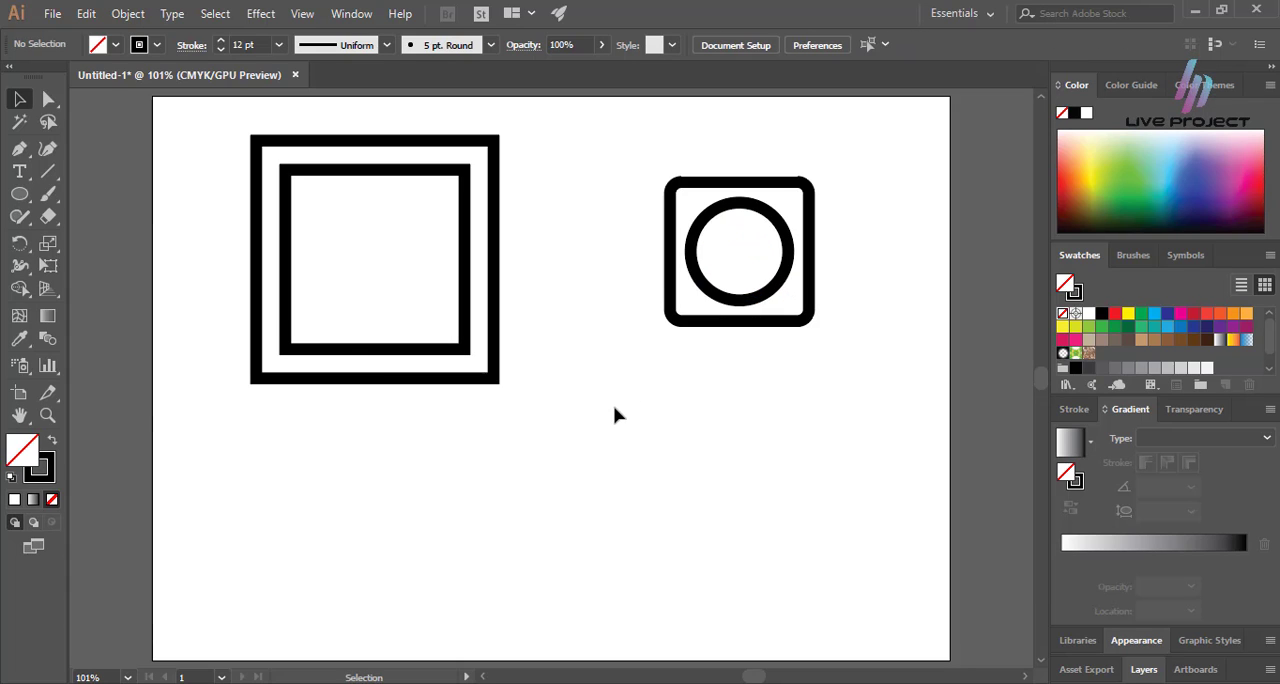
# Draw a tilted five-pointed star in the middle of the artboard with the Star tool and undo it.
pyautogui.click(29, 205)
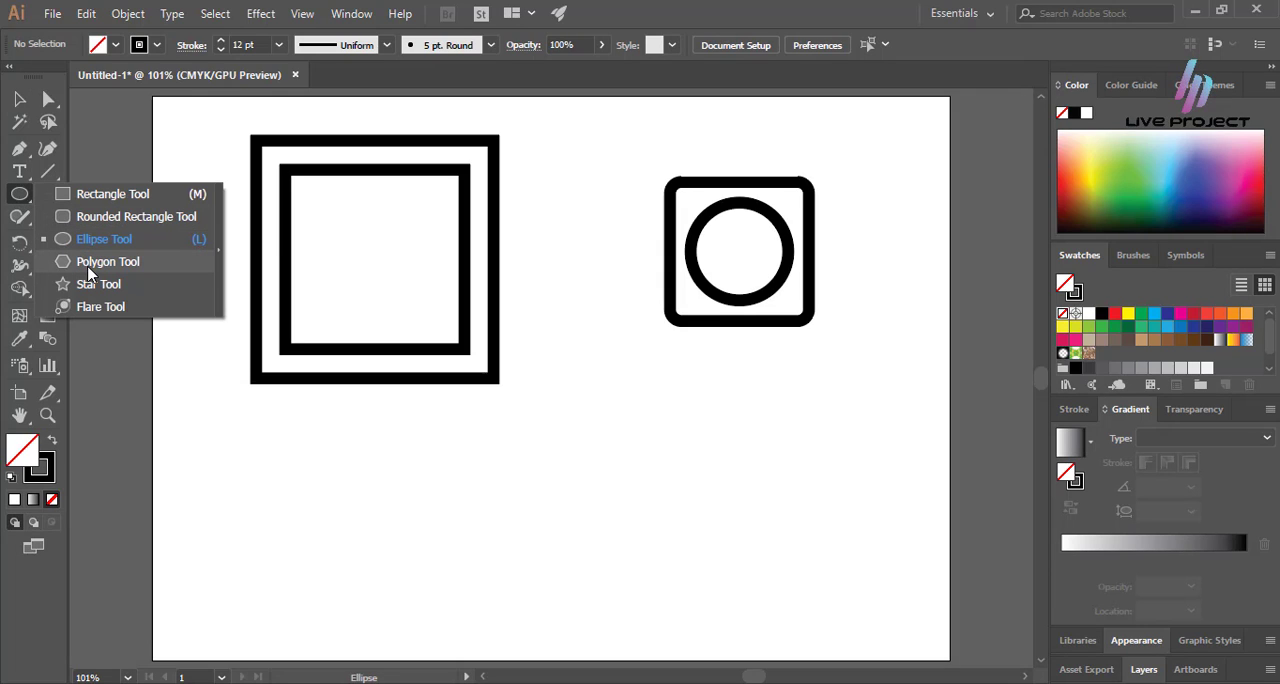
pyautogui.click(55, 197)
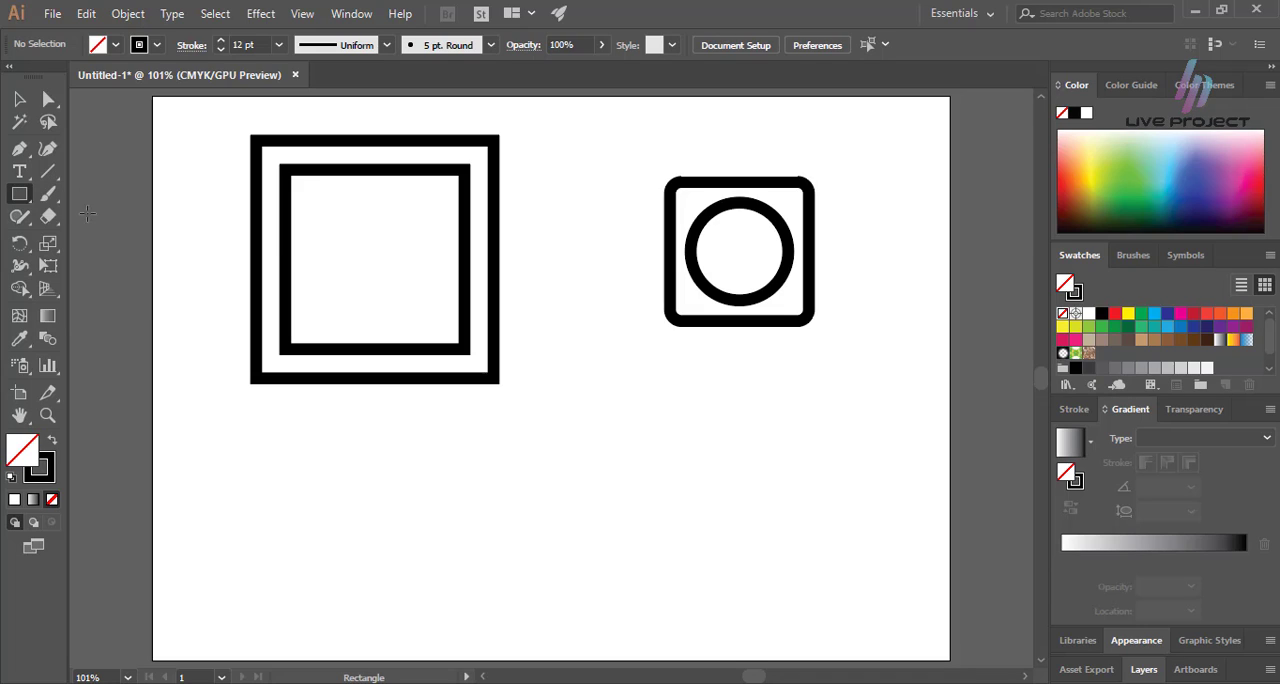
pyautogui.click(29, 203)
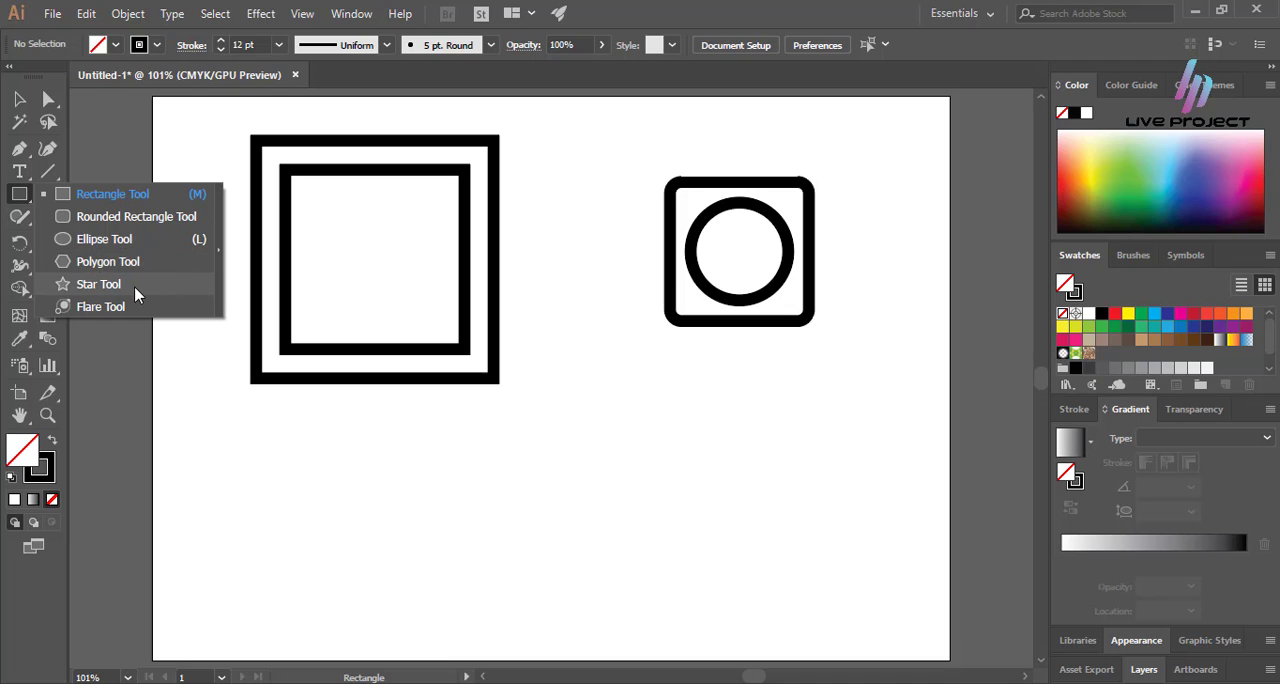
pyautogui.click(150, 285)
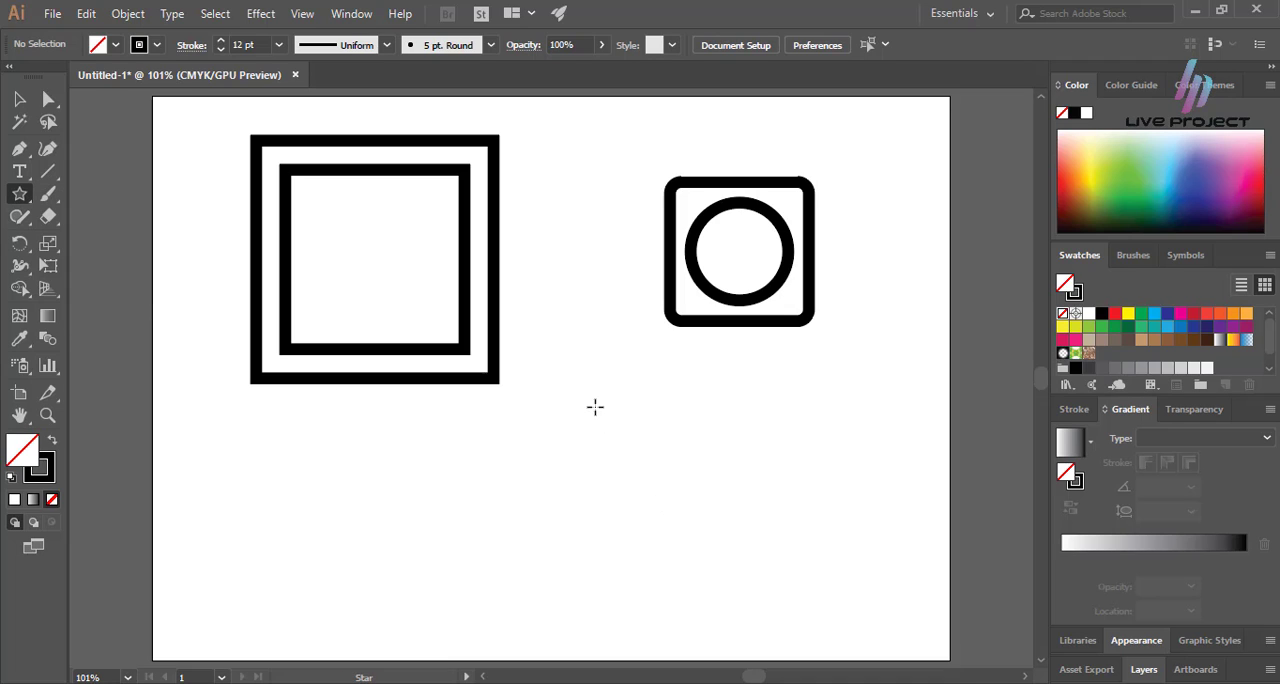
pyautogui.moveTo(595, 407)
pyautogui.mouseDown()
pyautogui.moveTo(645, 460)
pyautogui.moveTo(660, 462)
pyautogui.moveTo(642, 452)
pyautogui.moveTo(660, 433)
pyautogui.moveTo(663, 457)
pyautogui.moveTo(661, 446)
pyautogui.mouseUp()
pyautogui.press('v')
pyautogui.click(722, 403)
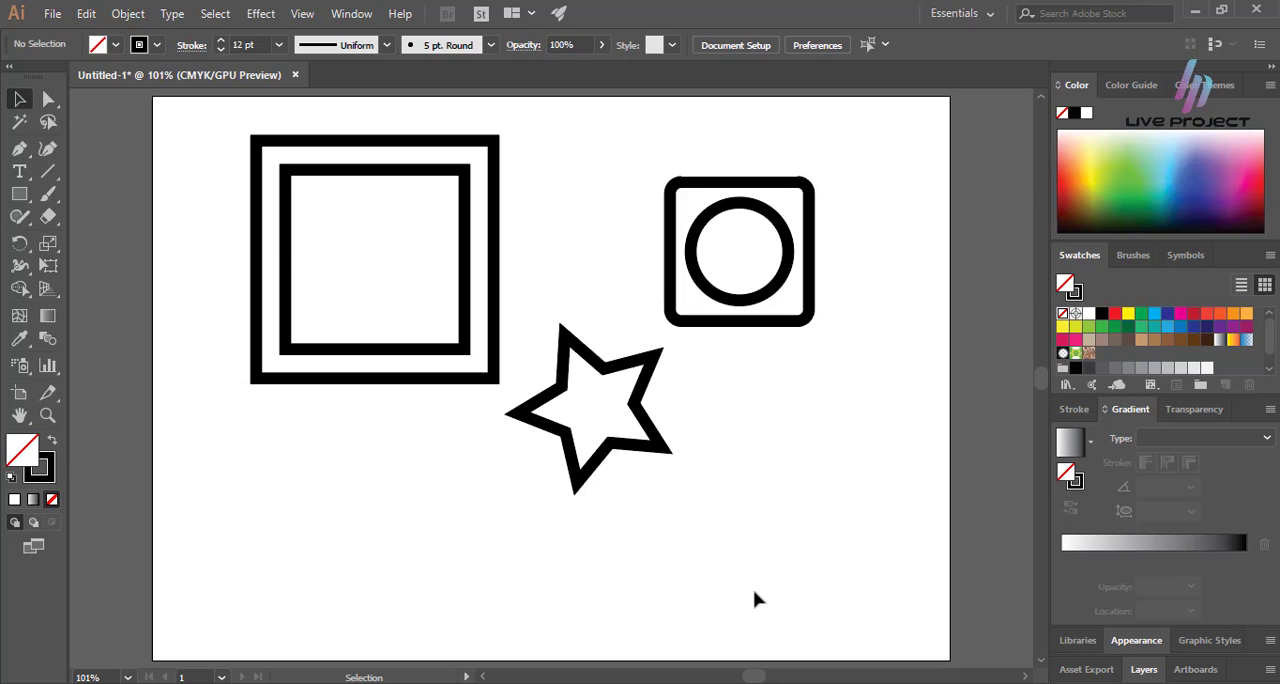
pyautogui.hotkey('ctrl', 'z')
pyautogui.click(660, 482)
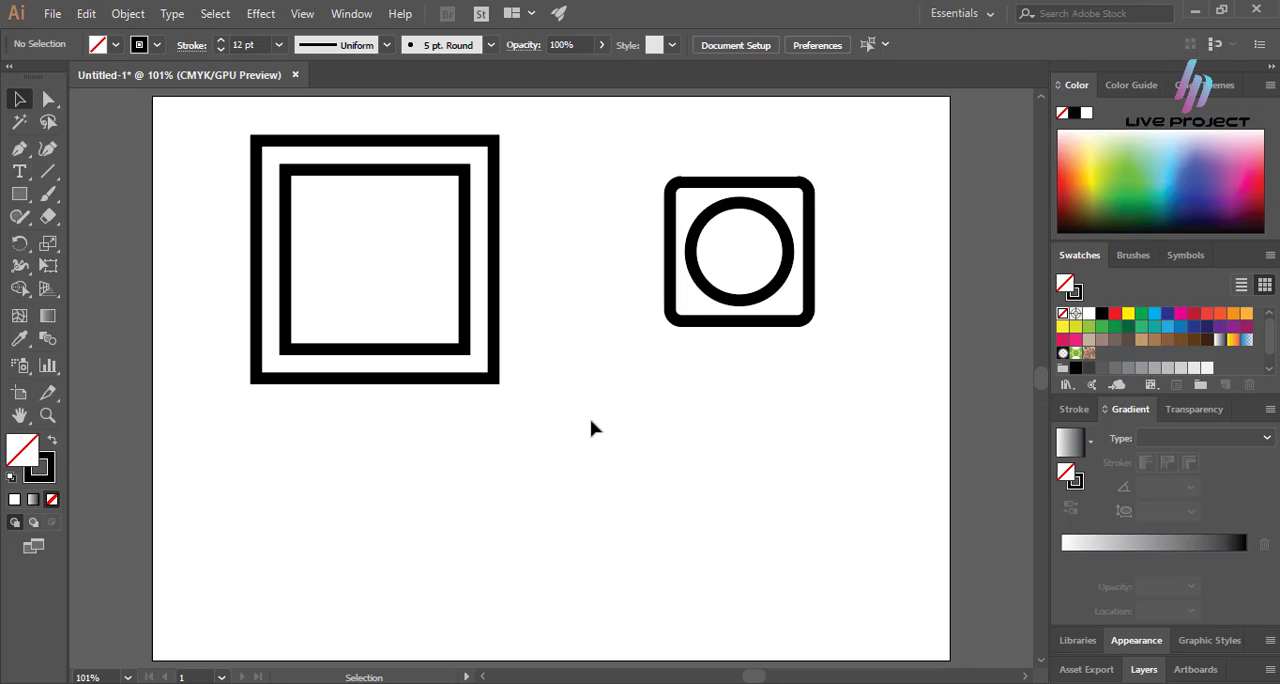
pyautogui.click(468, 350)
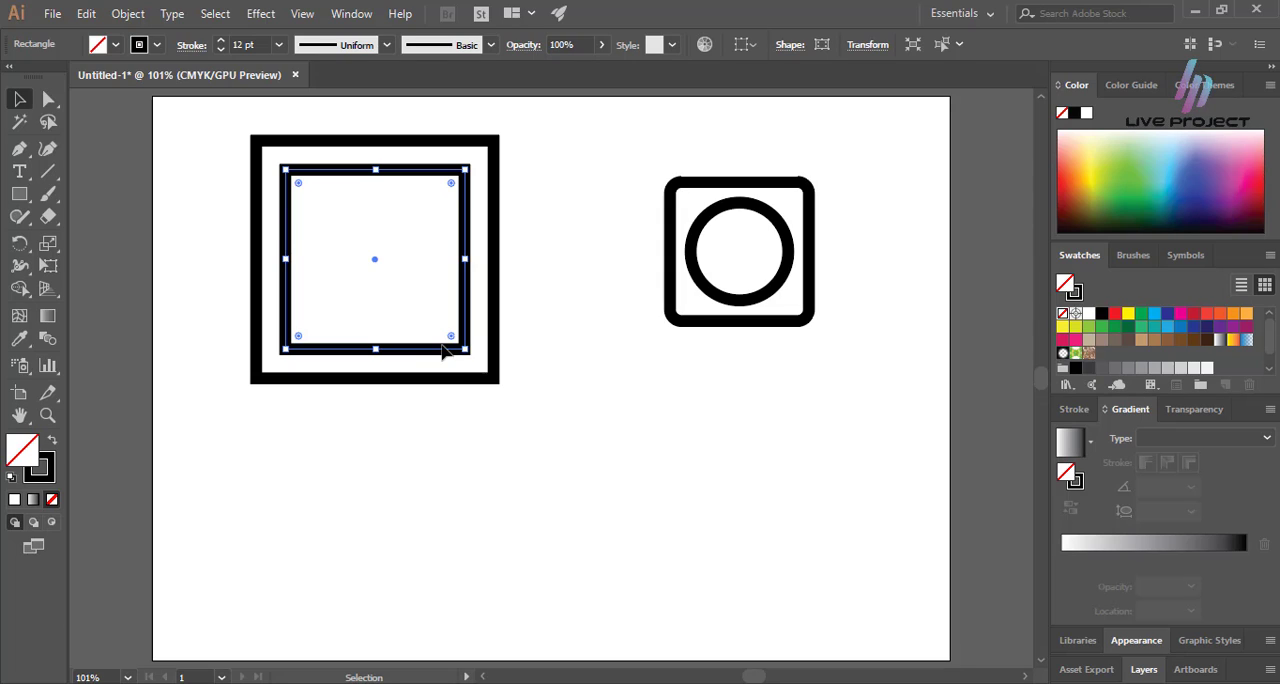
pyautogui.click(512, 351)
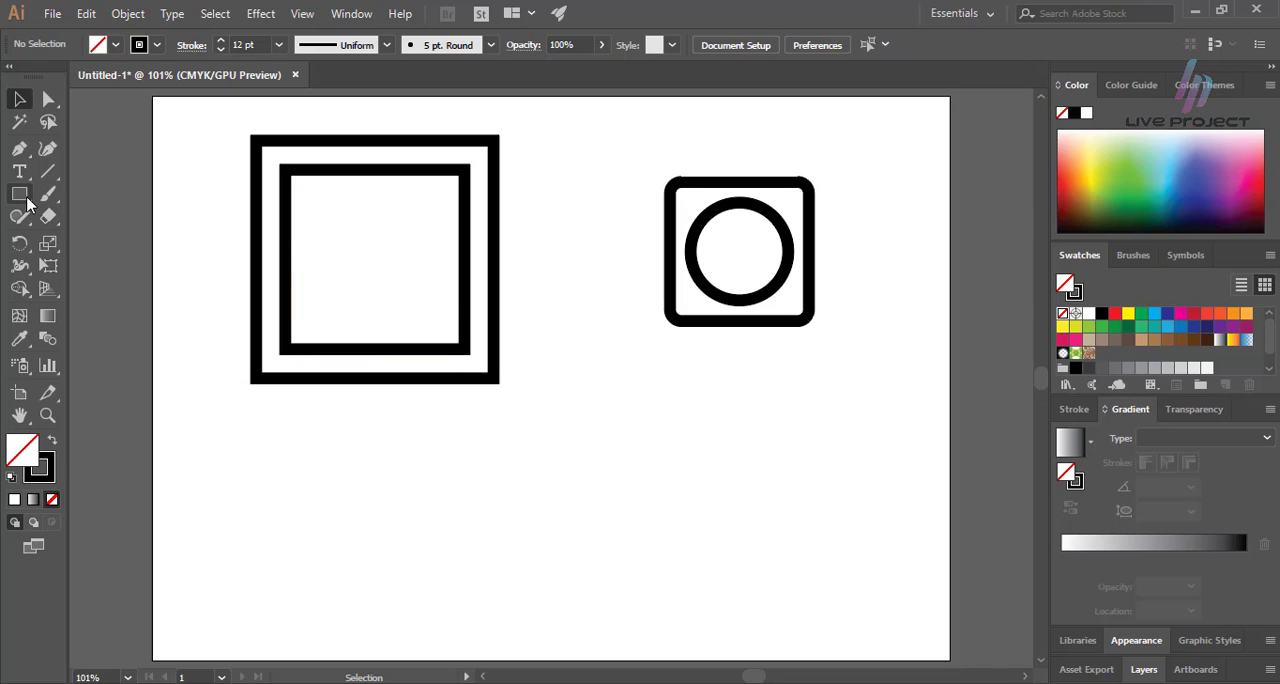